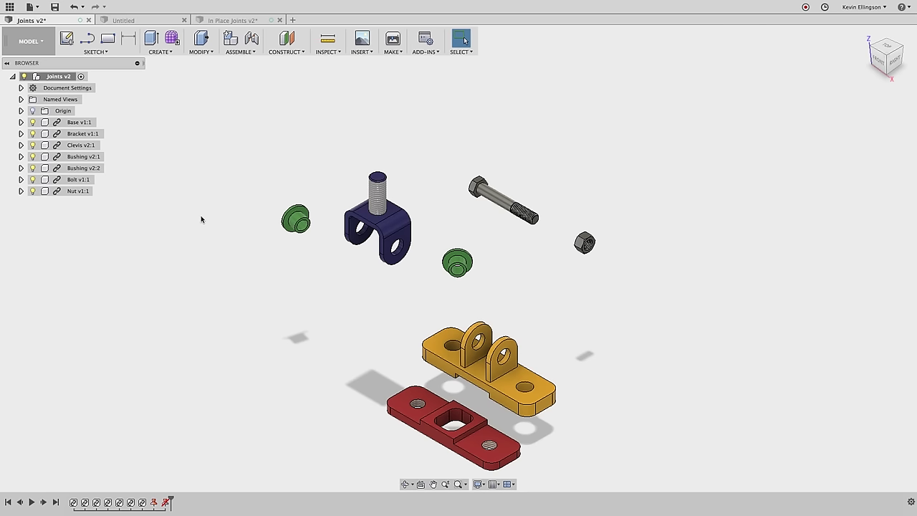
- Undo an accidental move of the red base, then ground the Base v1:1 component
drag(422, 408, 279, 383)
drag(383, 376, 365, 374)
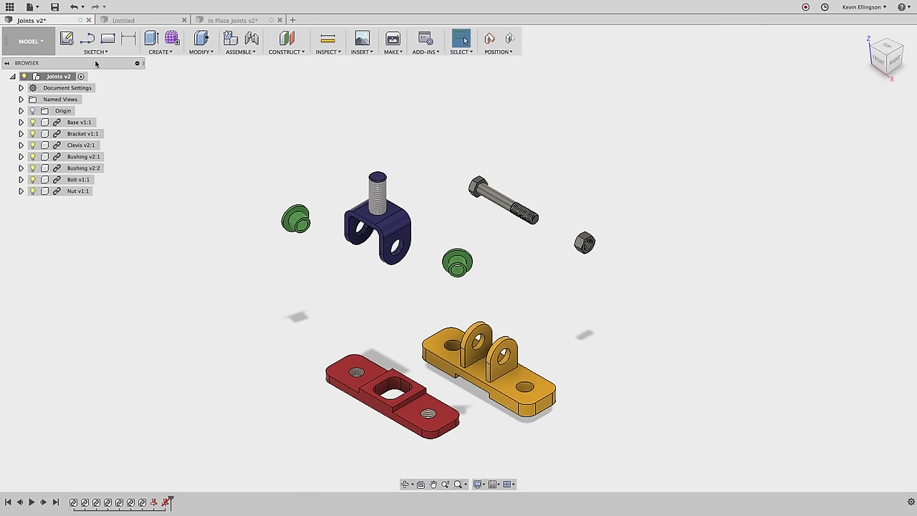
click(76, 7)
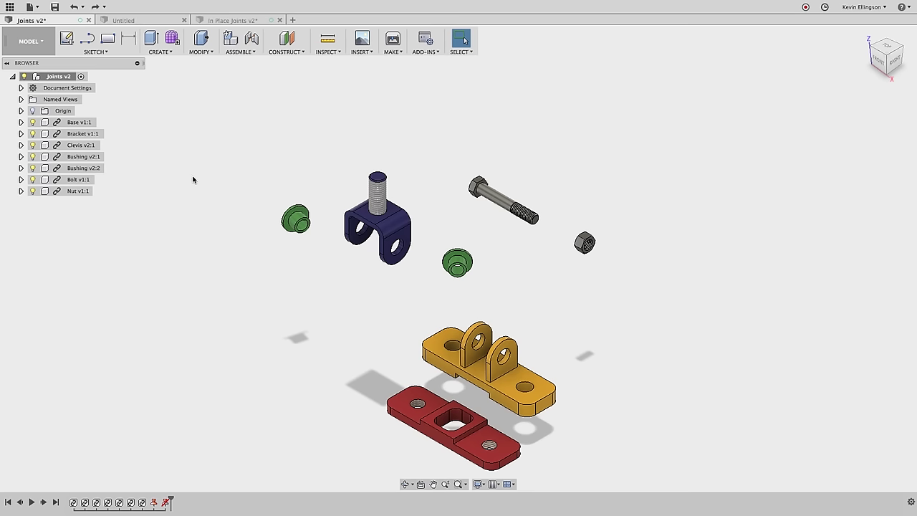
right_click(78, 122)
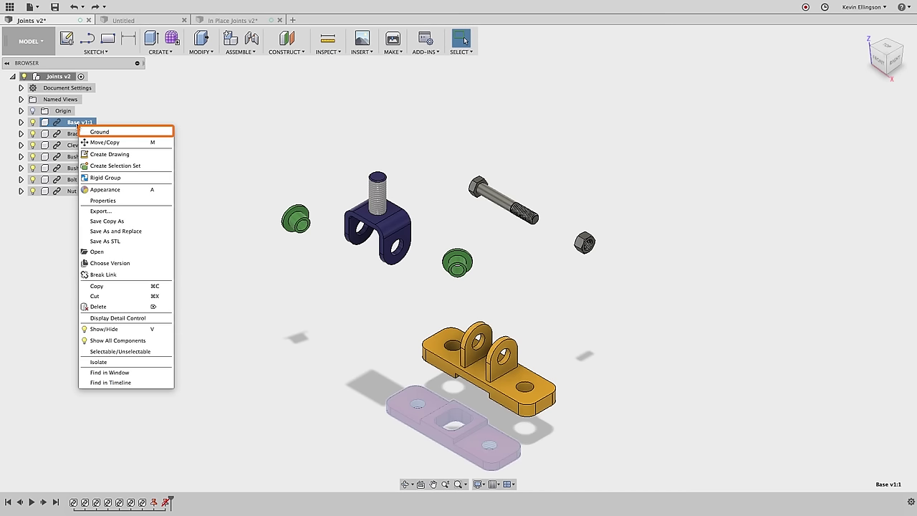
click(100, 132)
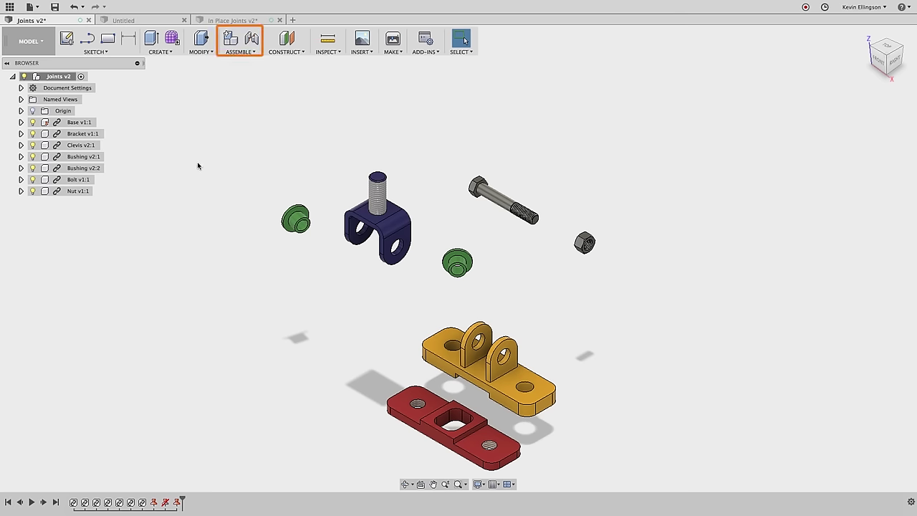
- Start a new joint and pick the centre of the yellow bracket's underside as the first point
click(244, 53)
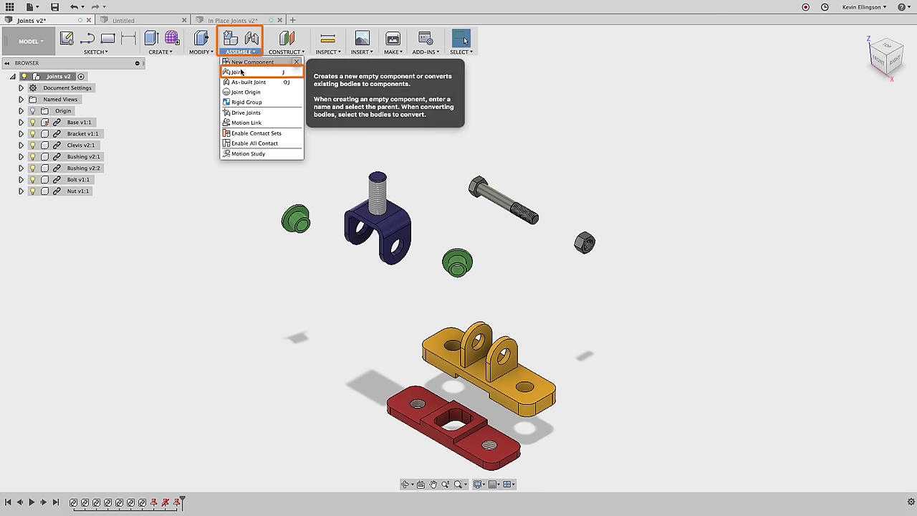
click(239, 71)
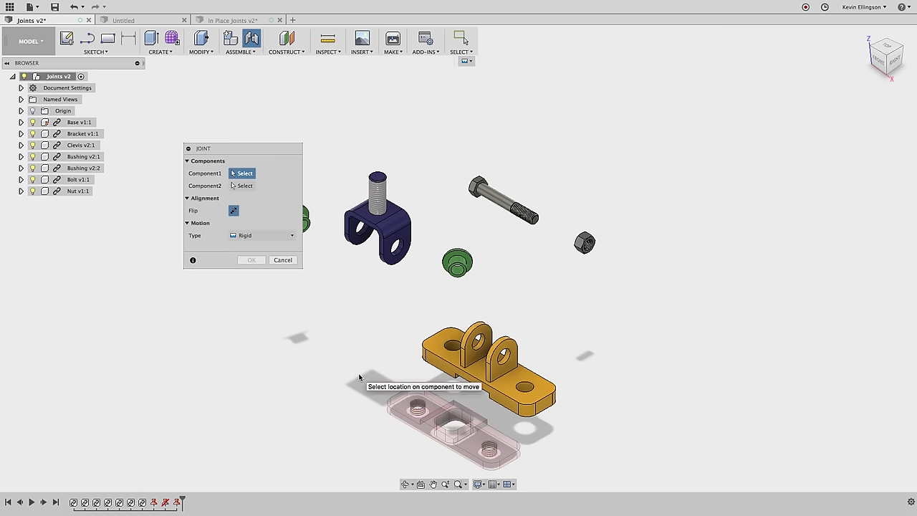
scroll(628, 378, up, 5)
middle_drag(590, 380, 680, 368)
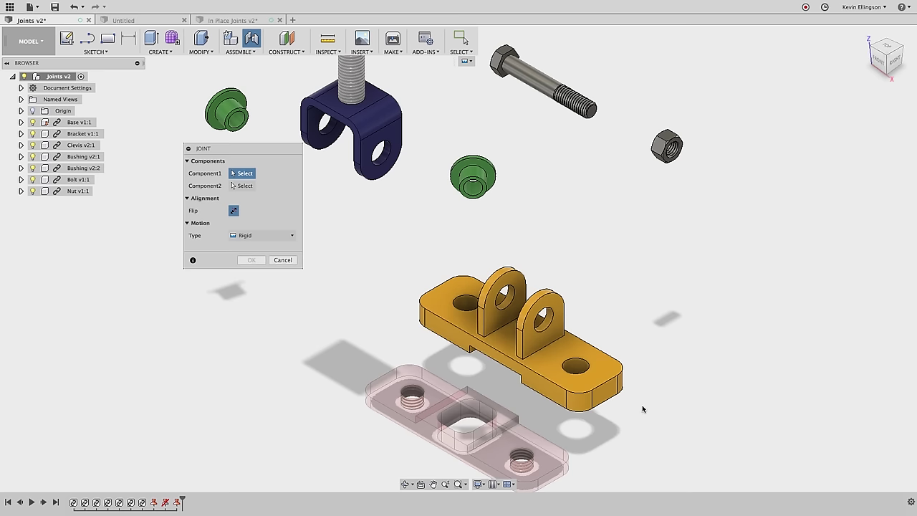
shift+middle_drag(593, 441, 622, 348)
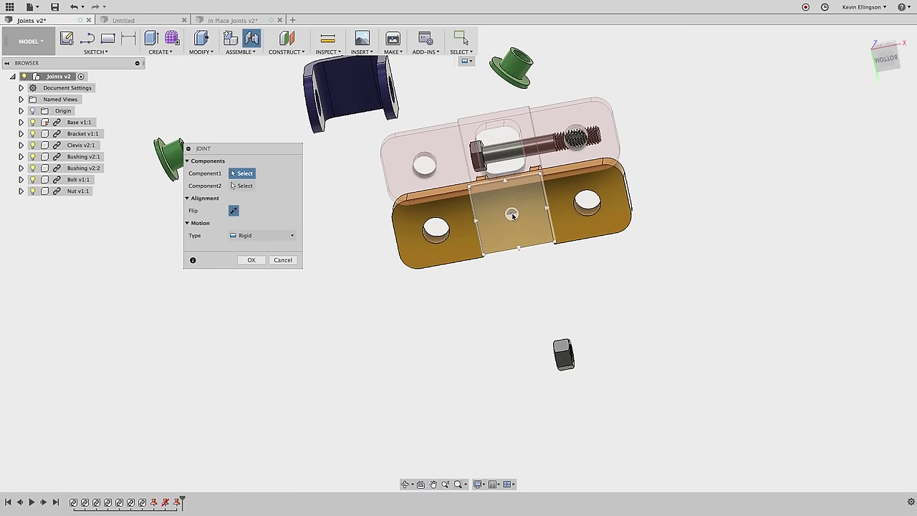
scroll(514, 218, up, 1)
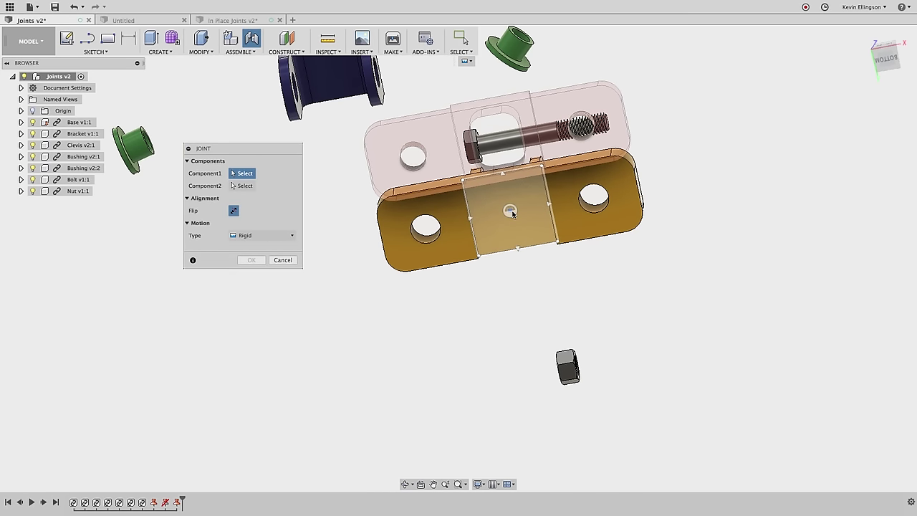
click(513, 212)
shift+middle_drag(548, 251, 631, 290)
scroll(628, 310, up, 3)
scroll(630, 290, up, 3)
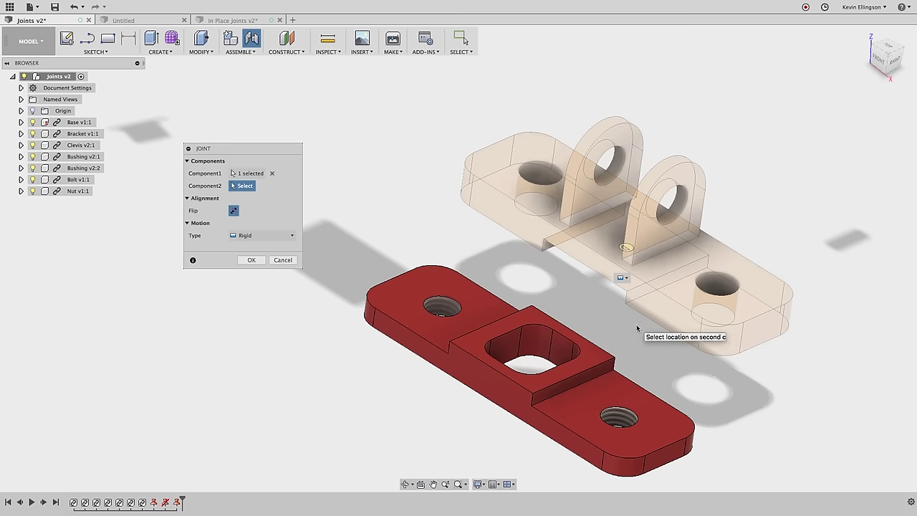
- With the snap locked, pick the centre of the red base's square opening as the second point
scroll(636, 324, up, 3)
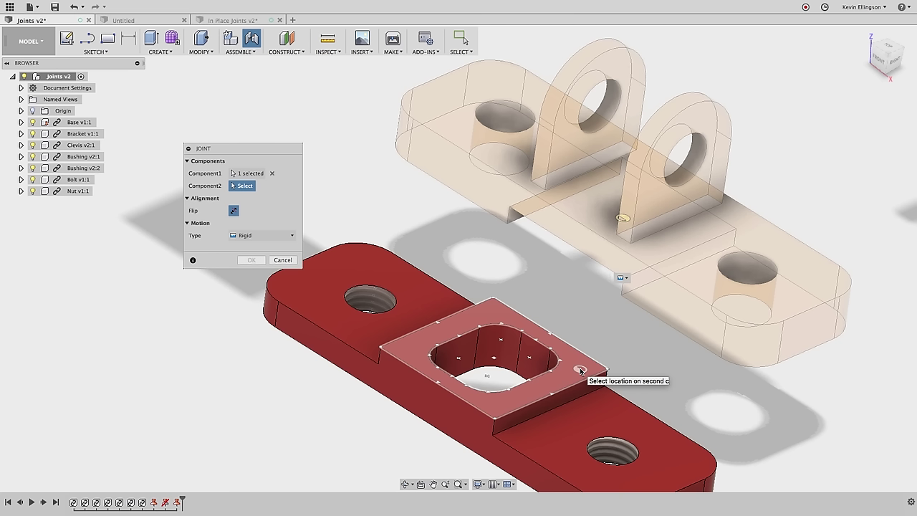
key(ctrl)
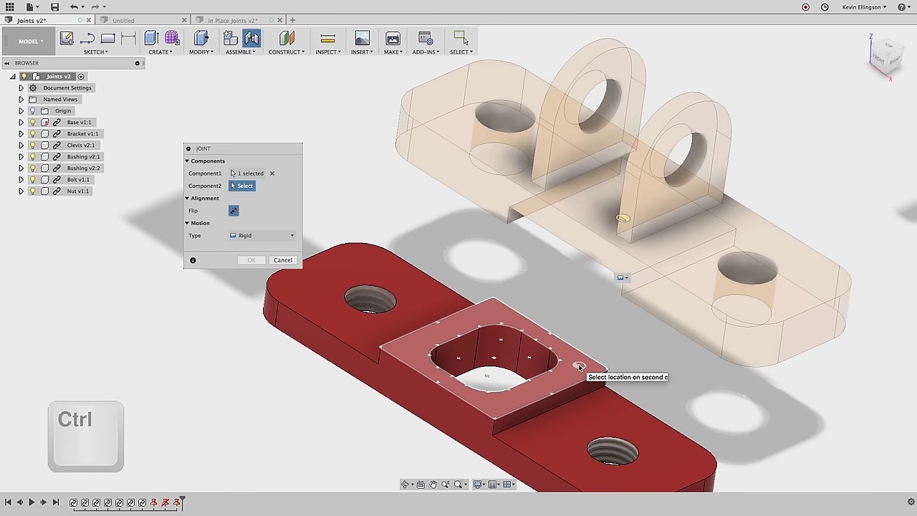
key(super)
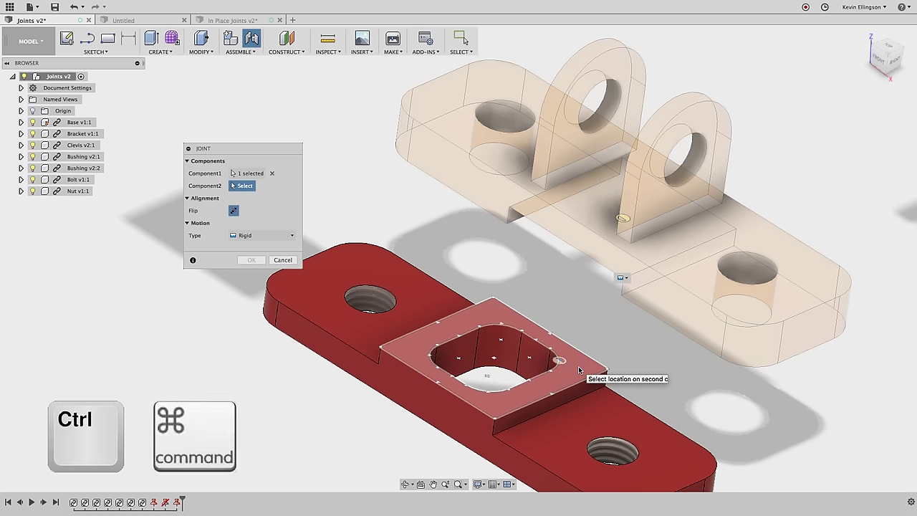
click(493, 359)
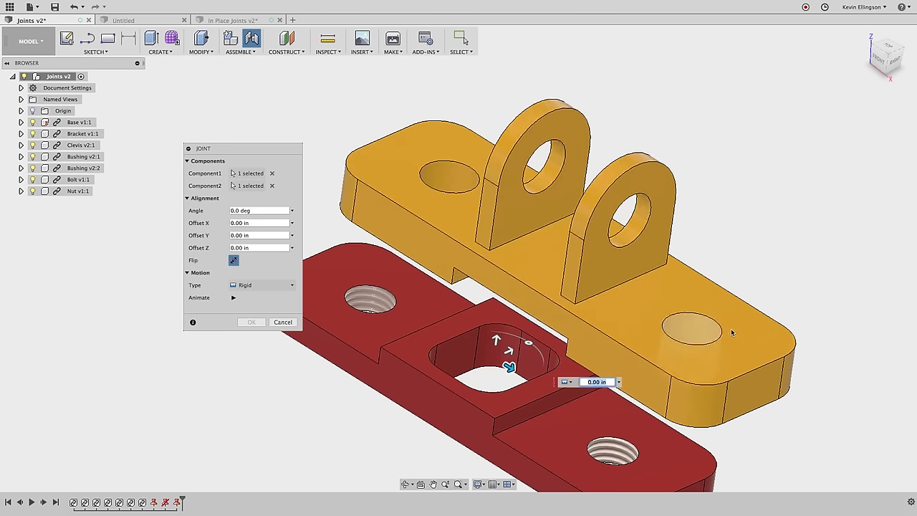
scroll(724, 322, down, 3)
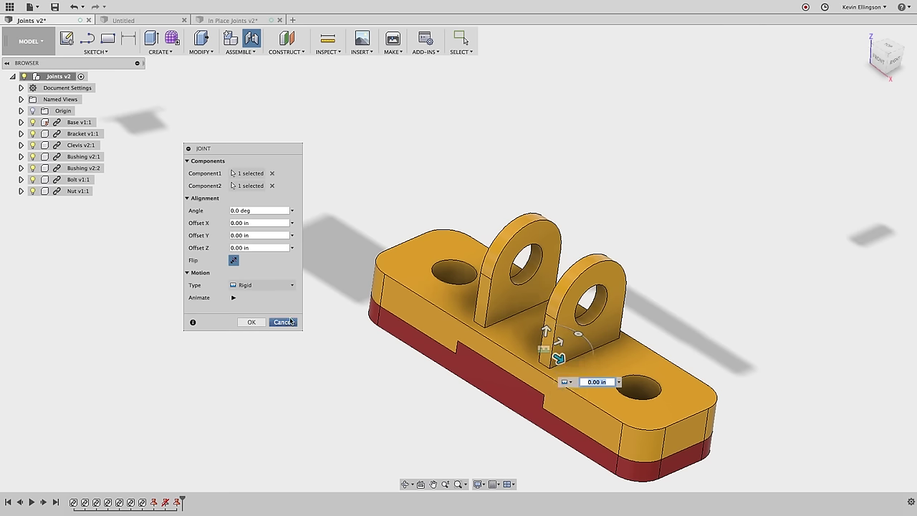
- Preview Revolute motion, switching the rotation axis between Y Axis and Z Axis
click(266, 286)
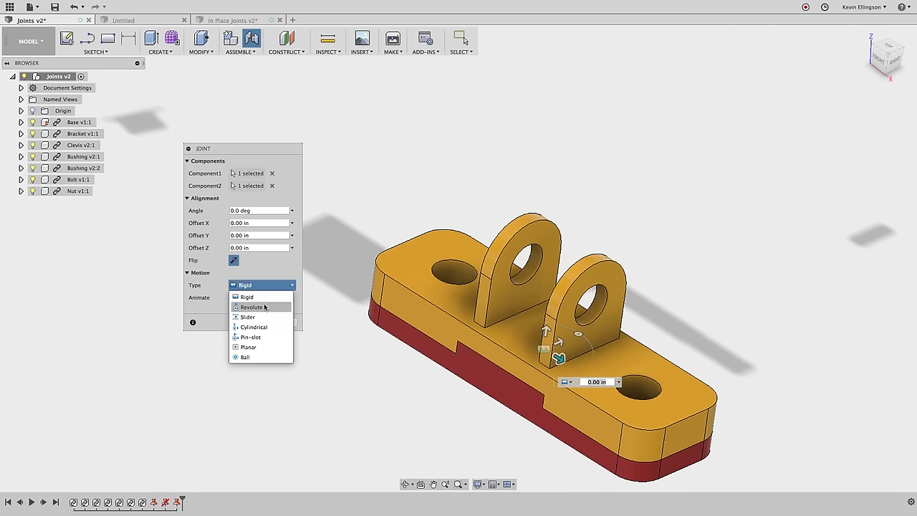
click(264, 306)
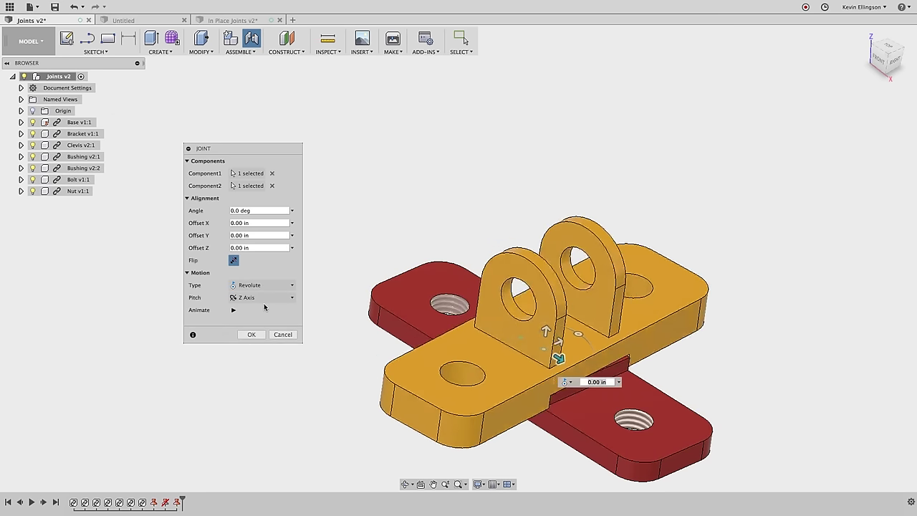
click(266, 297)
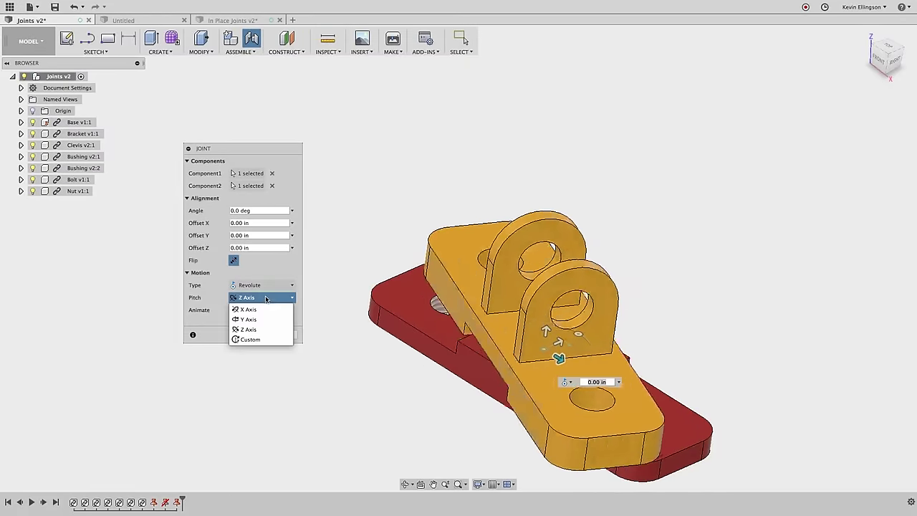
click(262, 317)
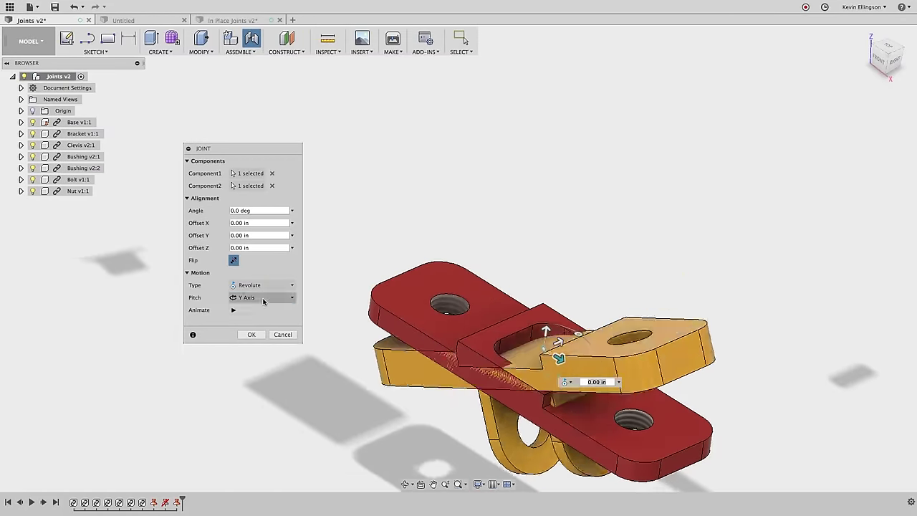
click(262, 297)
click(259, 329)
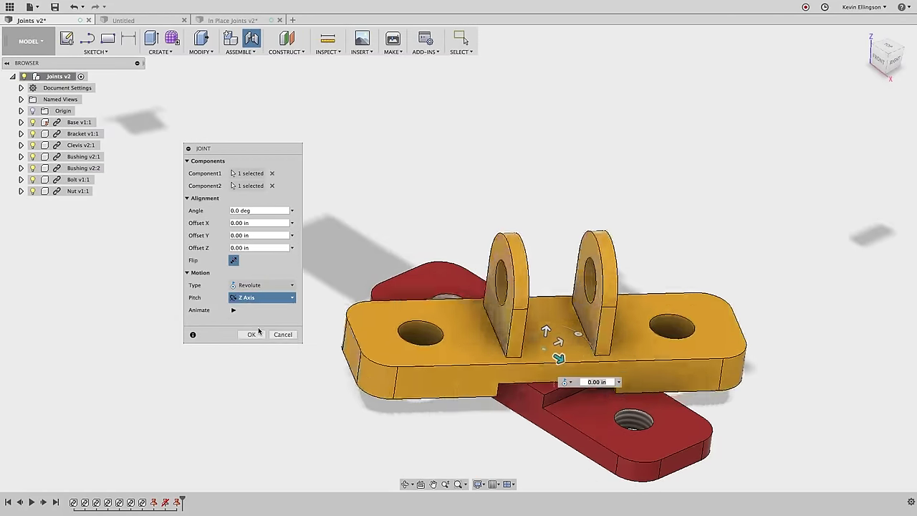
click(262, 297)
click(255, 319)
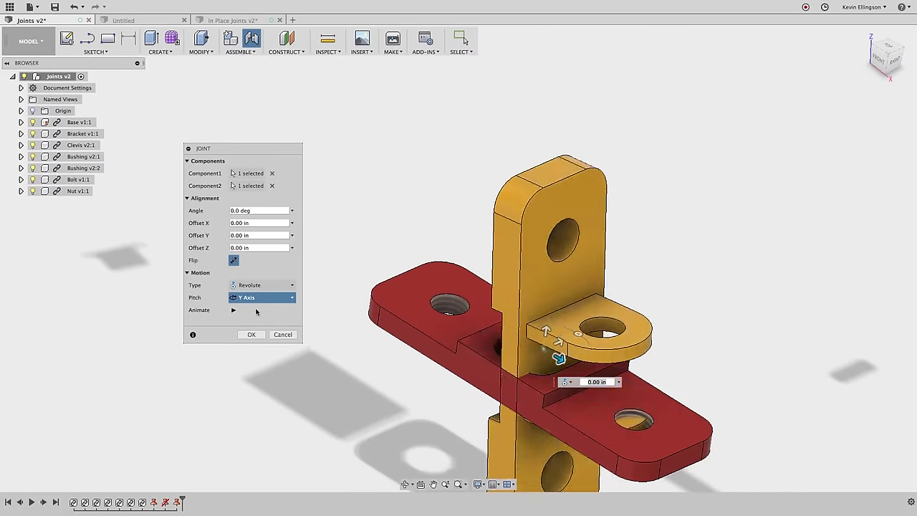
click(262, 298)
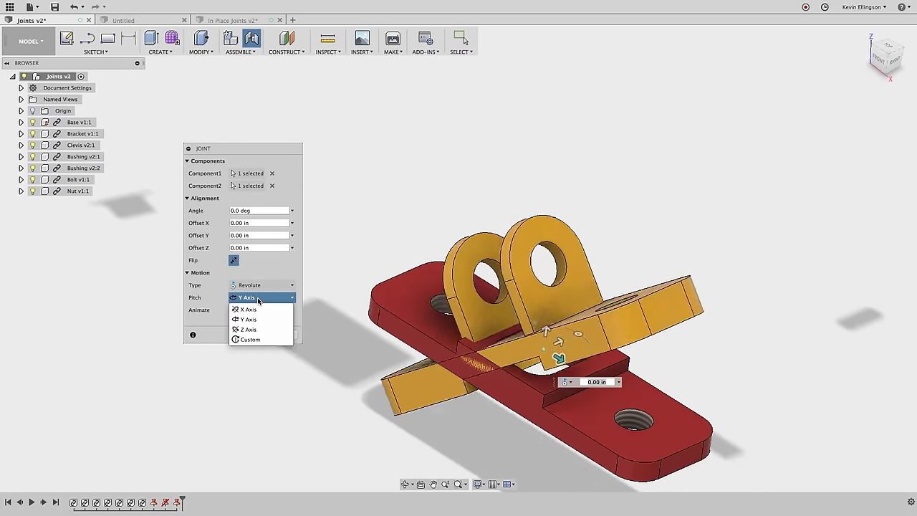
click(257, 309)
- Preview Slider, Cylindrical, Pin-Slot, Planar and Ball motions, then create the joint as Rigid
click(262, 285)
click(256, 317)
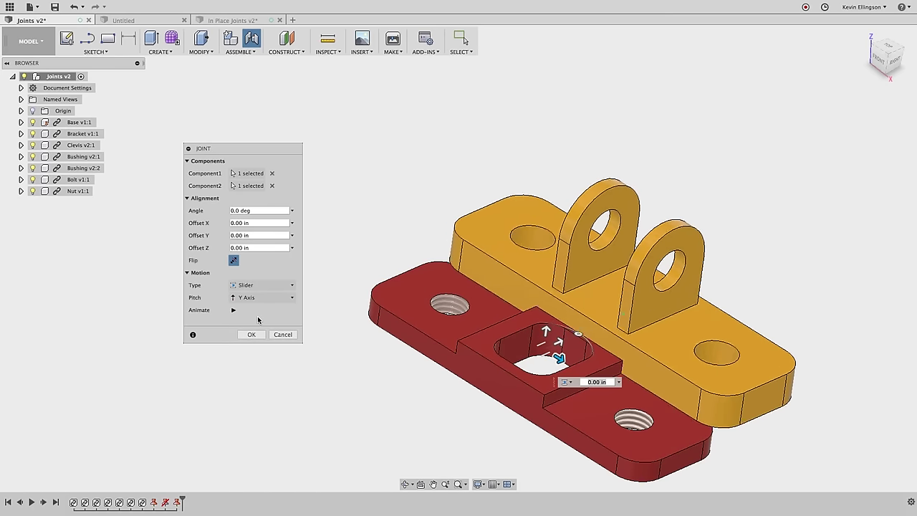
click(262, 285)
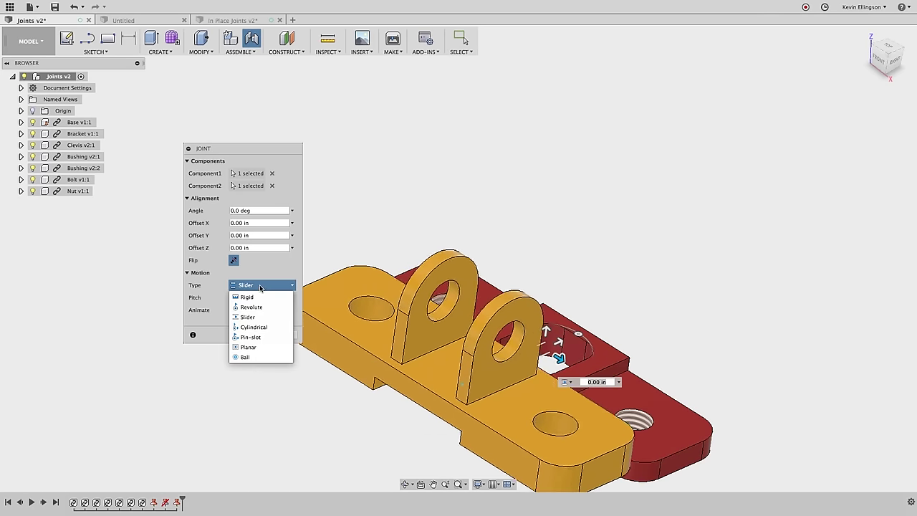
click(258, 327)
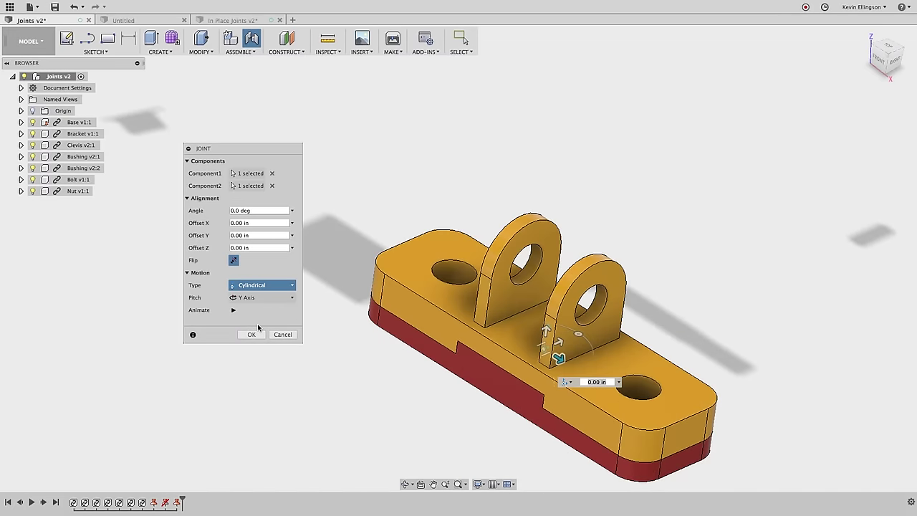
click(262, 285)
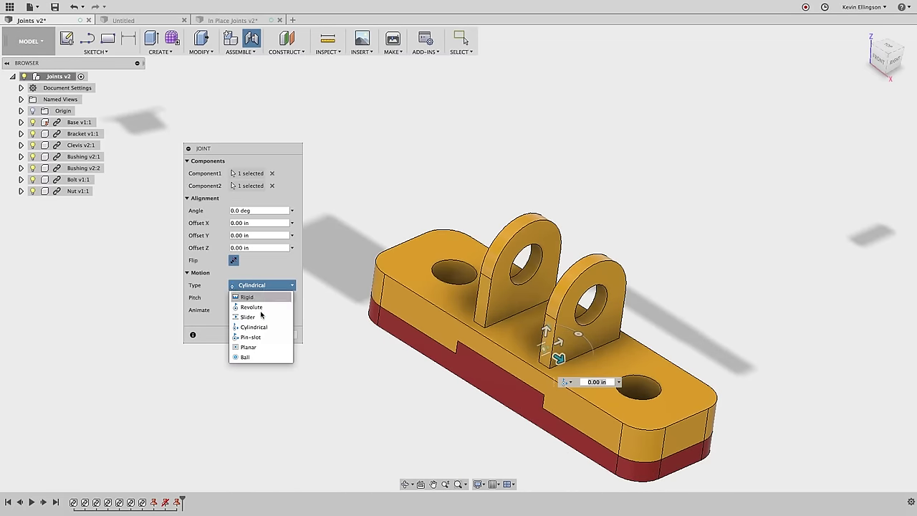
click(257, 332)
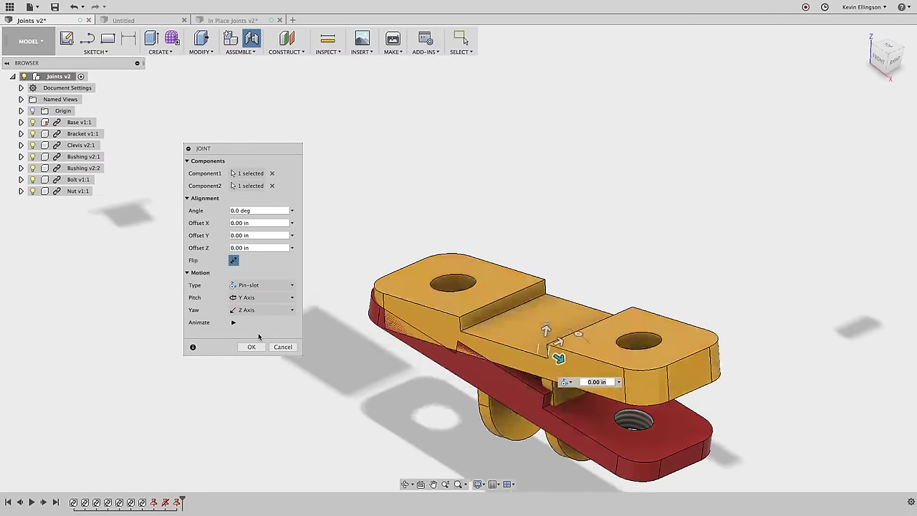
click(264, 285)
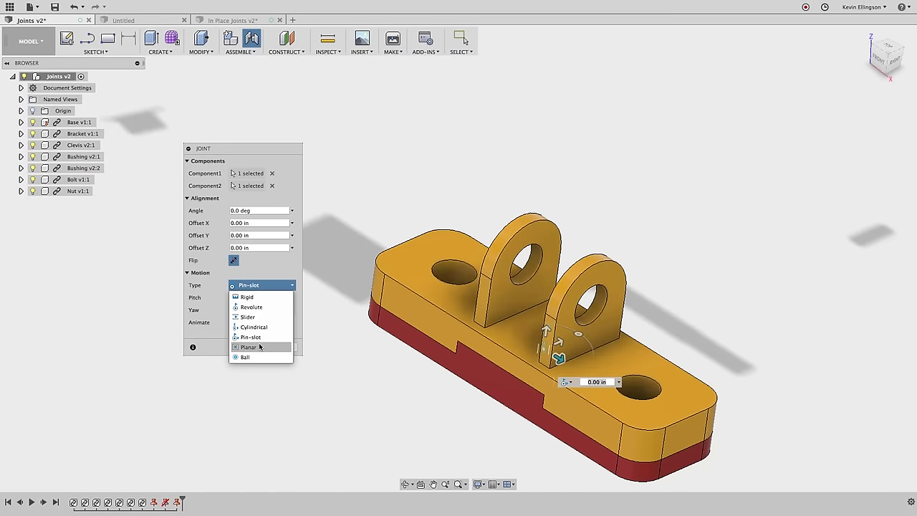
click(257, 346)
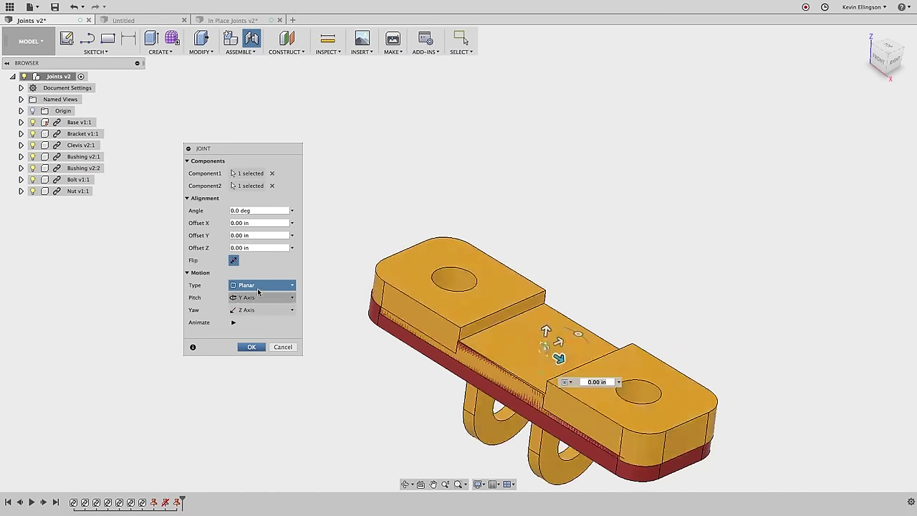
click(257, 285)
click(251, 356)
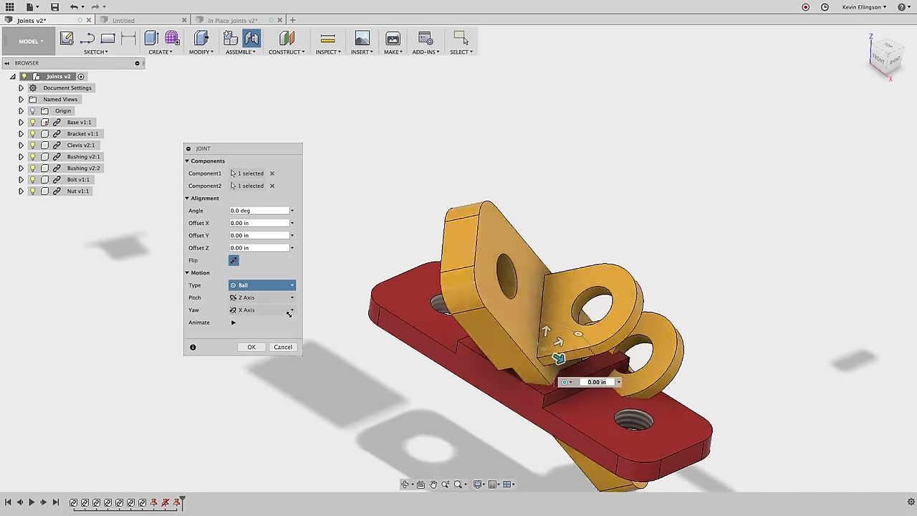
click(289, 286)
click(275, 296)
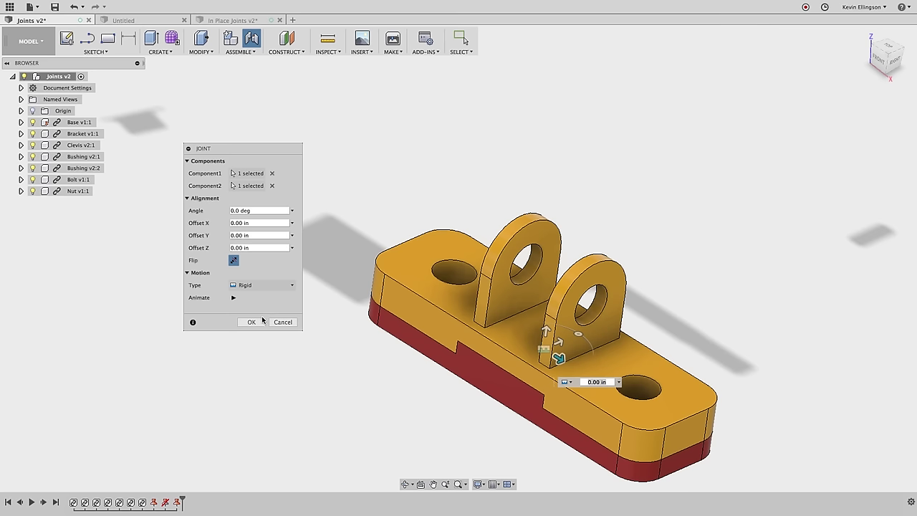
click(252, 323)
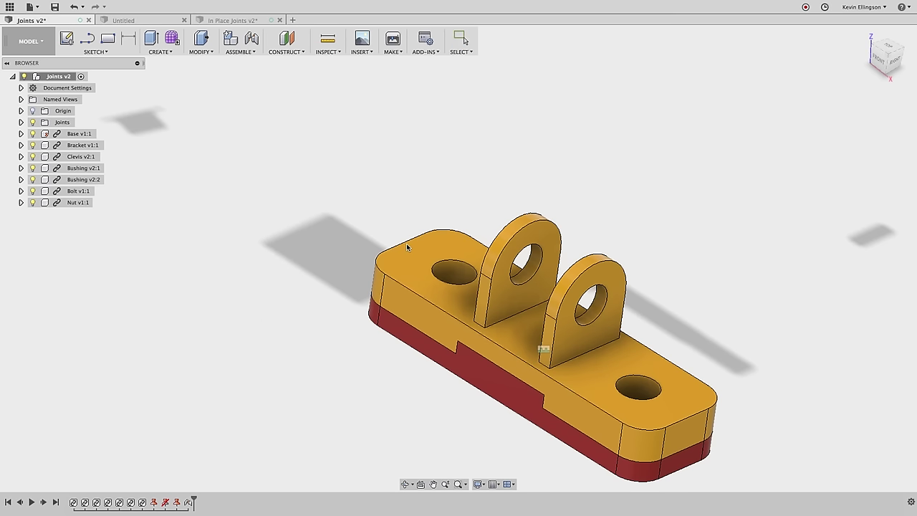
- Expand the Joints folder and toggle the Rigid1 and Joints folder visibility off and back on
key(Escape)
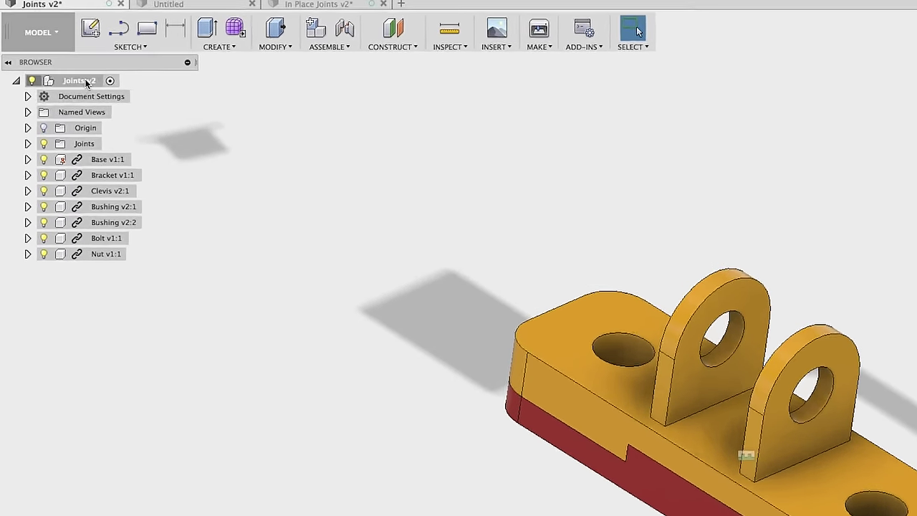
click(32, 157)
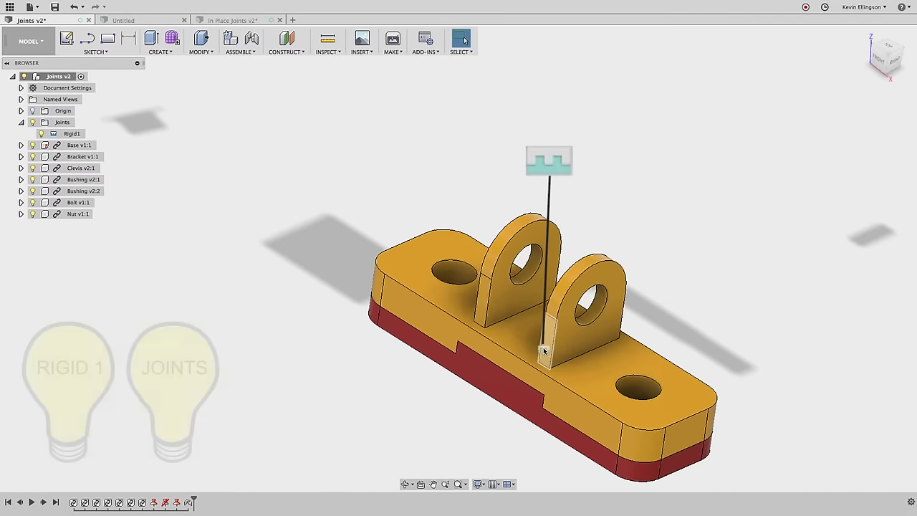
click(41, 133)
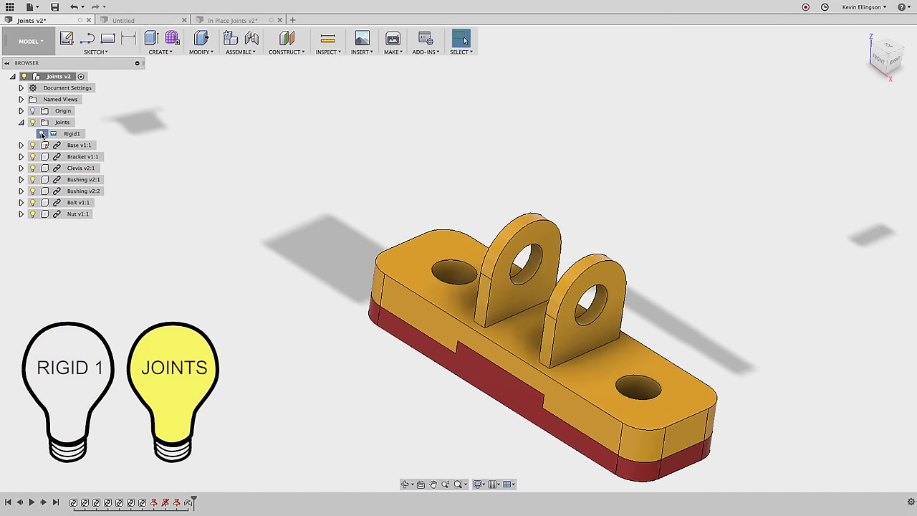
click(41, 133)
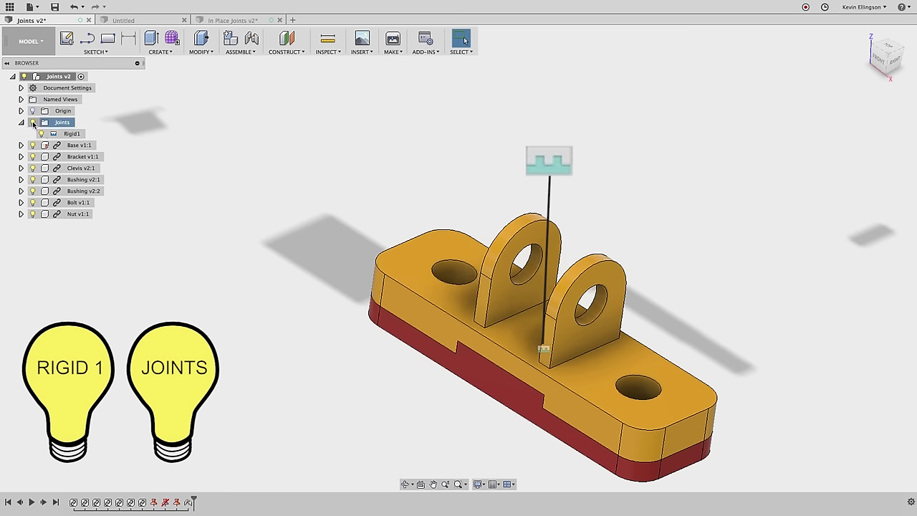
click(33, 122)
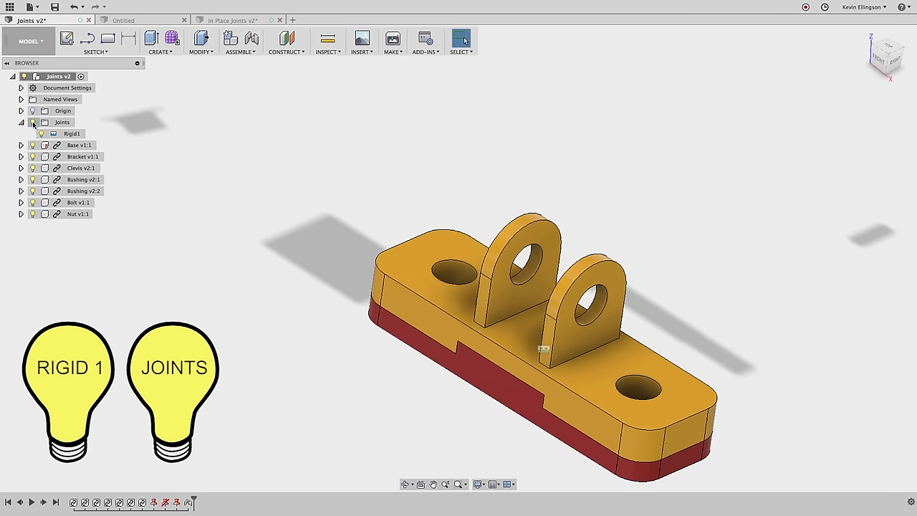
click(33, 123)
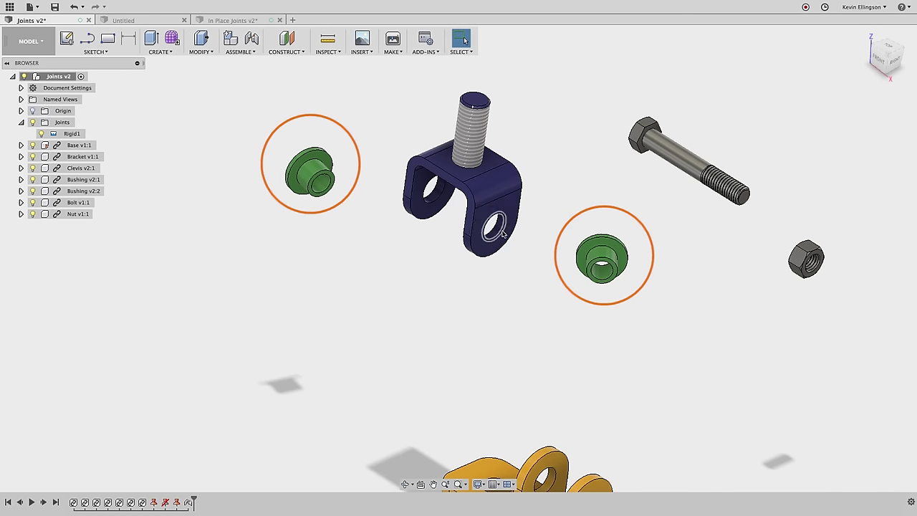
- Join the green bushing's centre to the clevis hole with Rigid motion, creating Rigid2
click(243, 52)
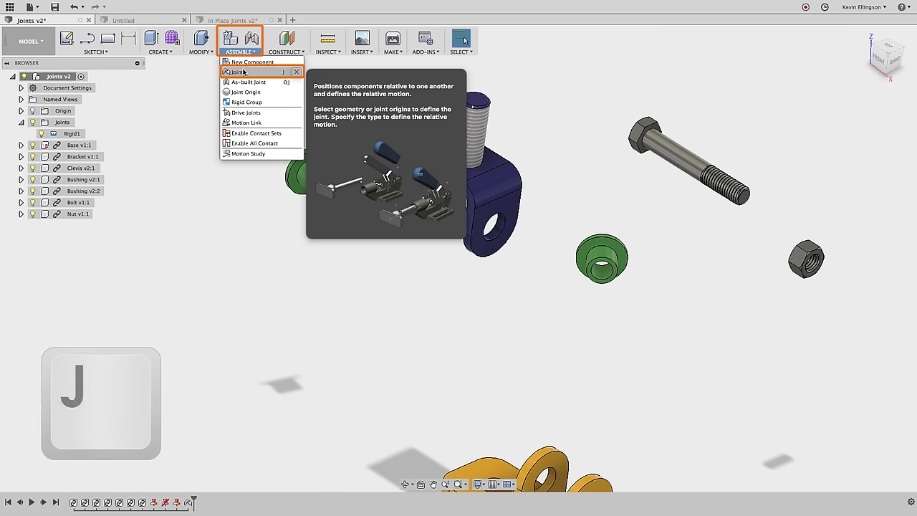
click(248, 73)
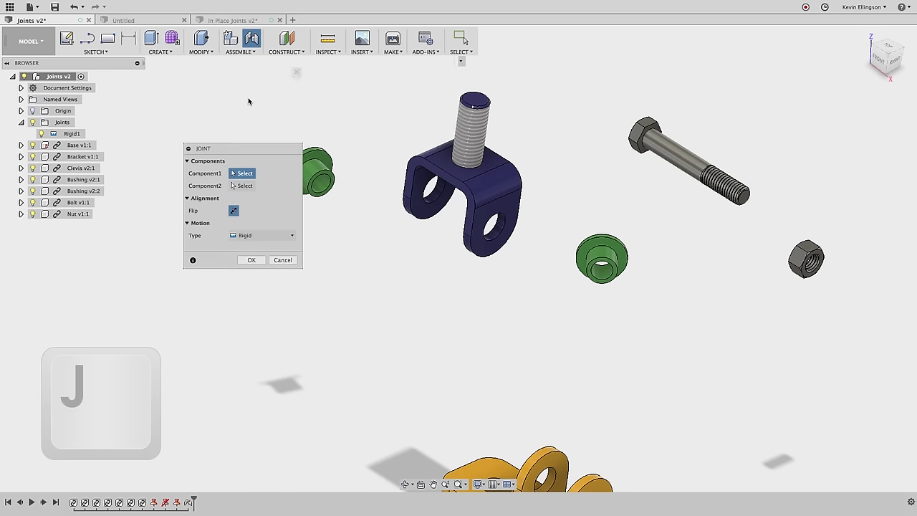
scroll(386, 143, up, 5)
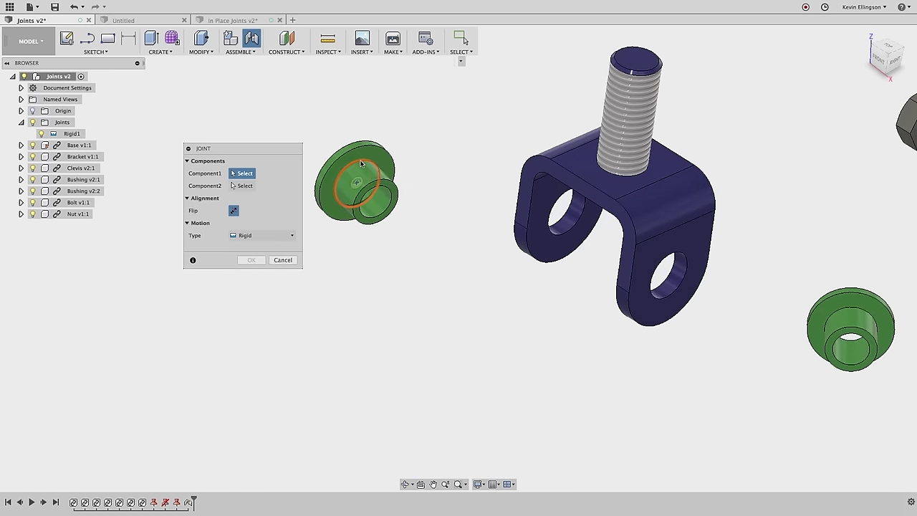
click(356, 183)
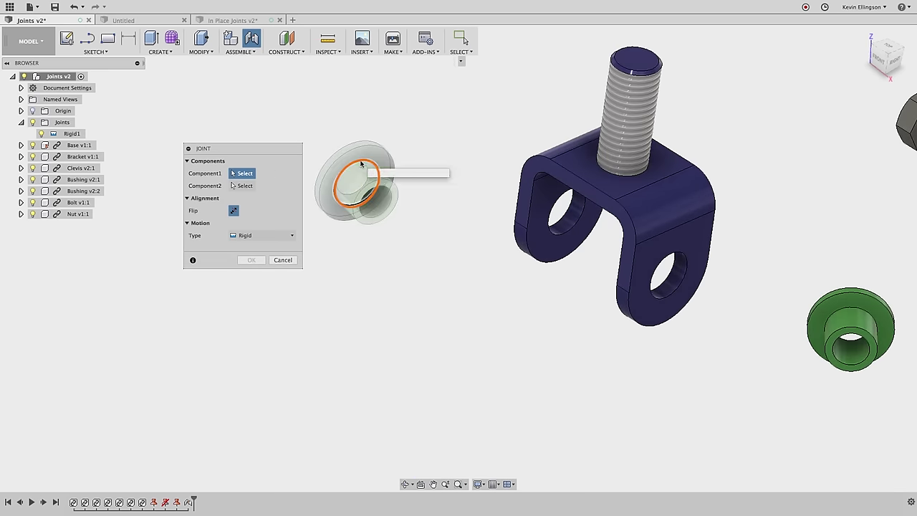
click(562, 221)
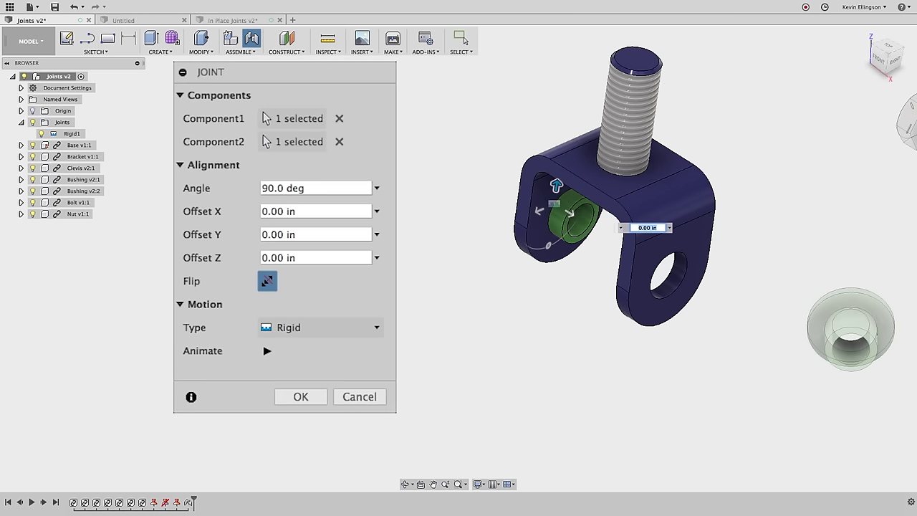
click(362, 328)
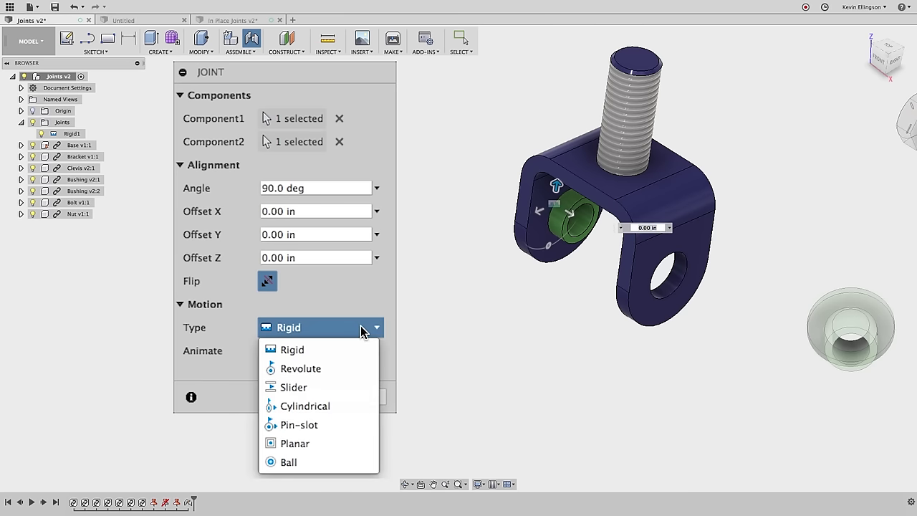
click(362, 328)
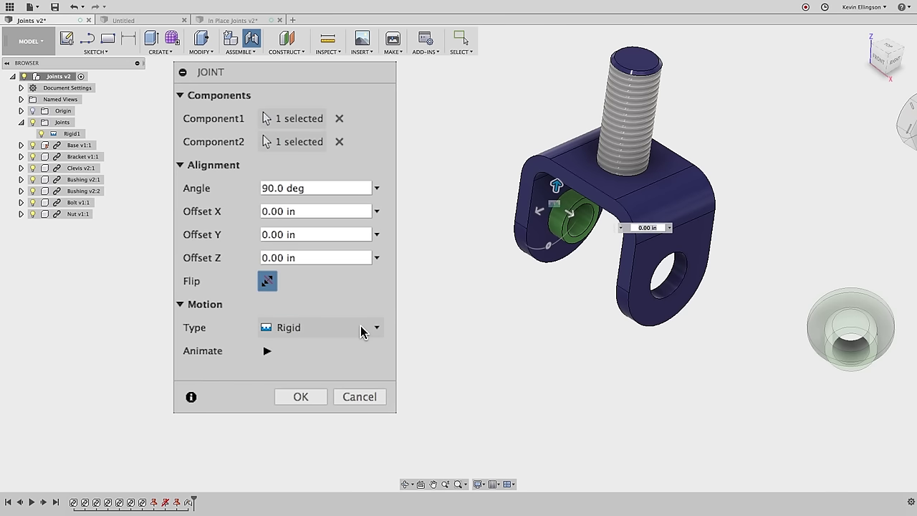
click(362, 328)
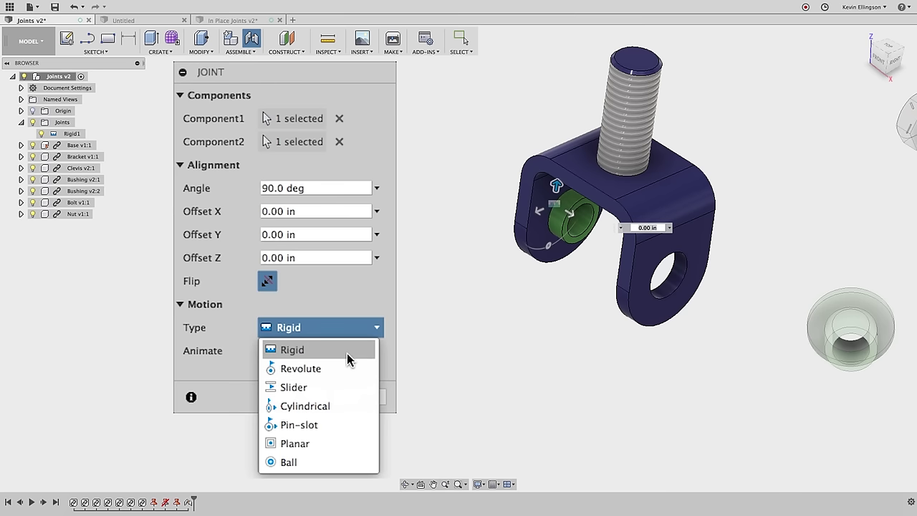
click(349, 358)
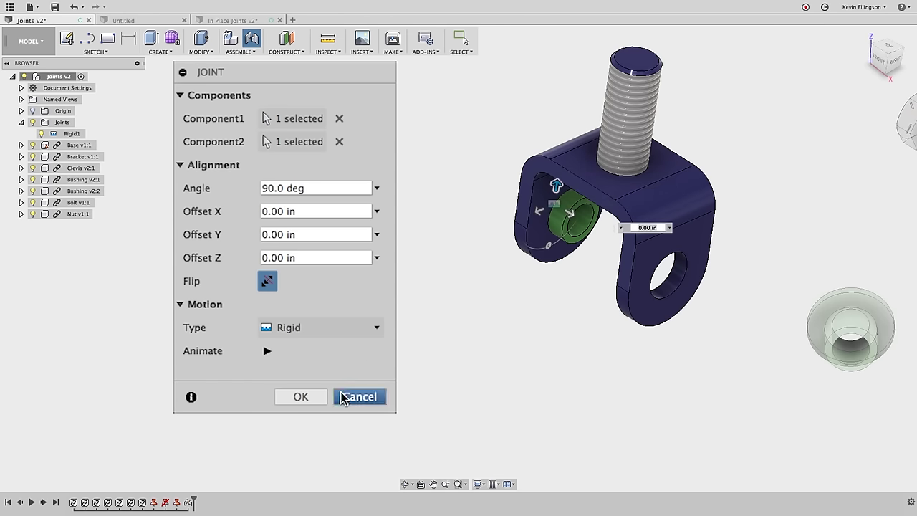
click(307, 396)
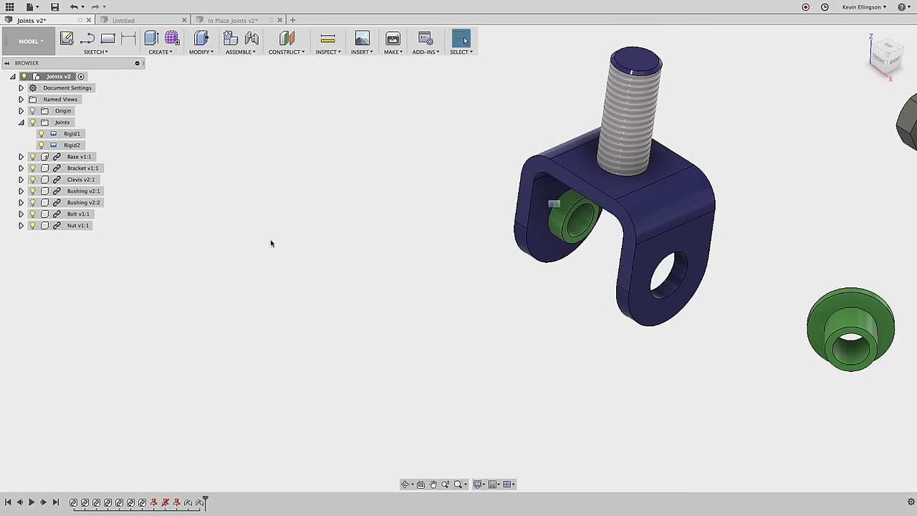
- Using J, join the second bushing to the other clevis hole, flipped outward, as Rigid3
key(j)
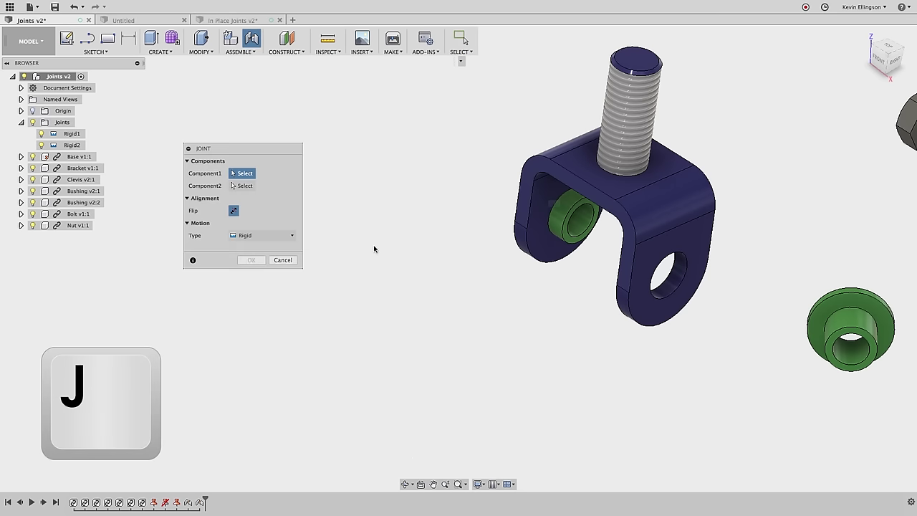
click(848, 310)
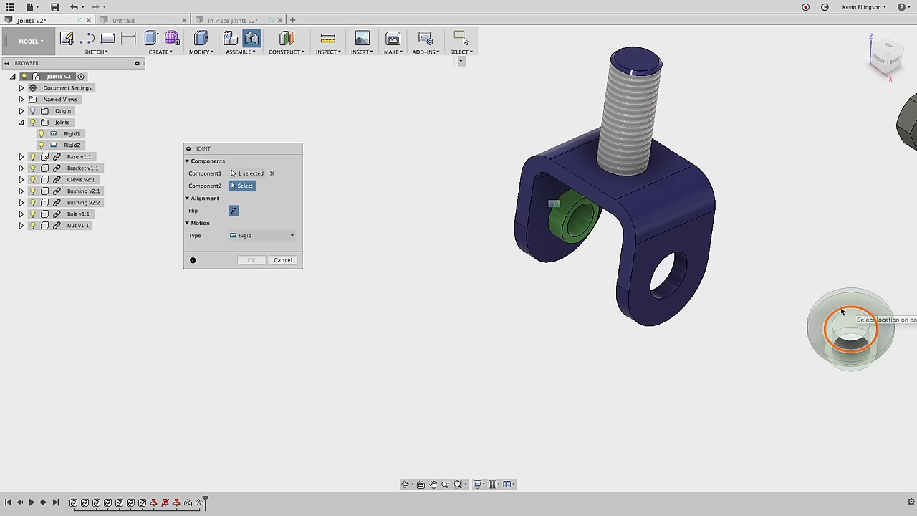
click(676, 294)
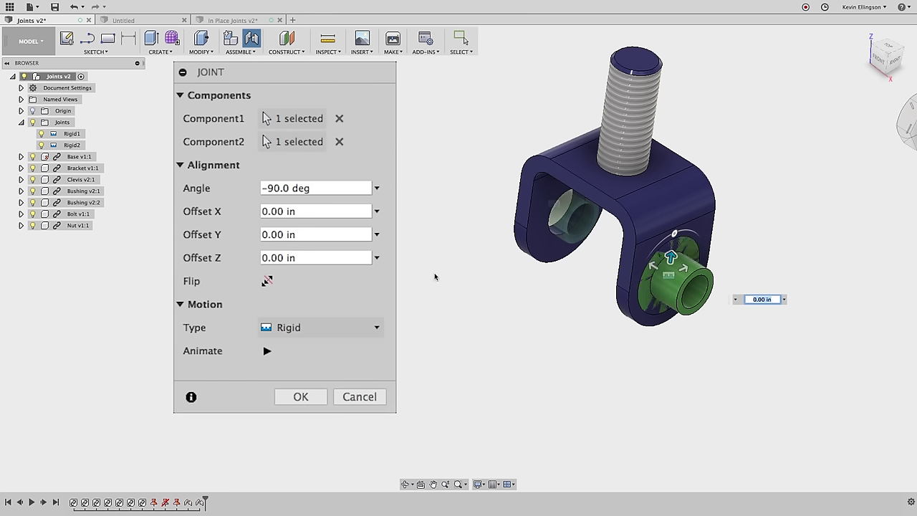
click(268, 282)
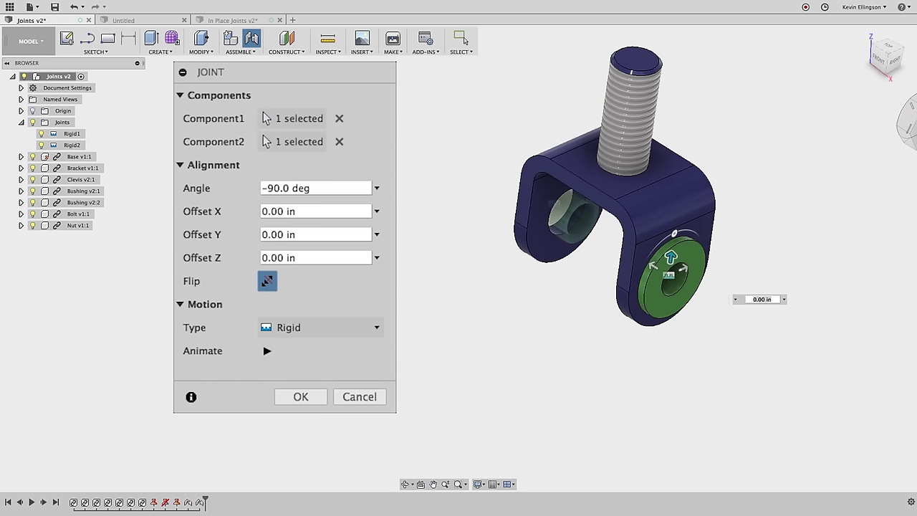
click(313, 398)
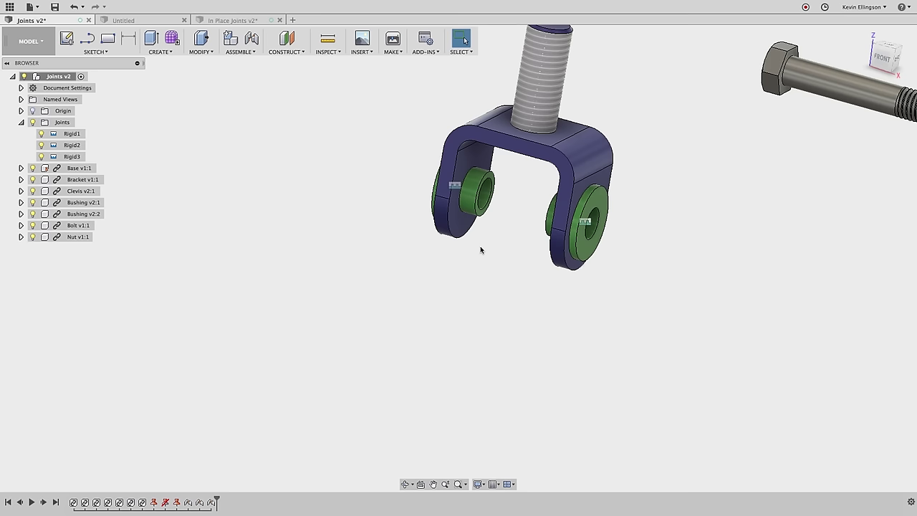
- Measure the distance between the two clevis arm faces, then orbit to show all parts
shift+middle_drag(485, 280, 530, 235)
click(530, 236)
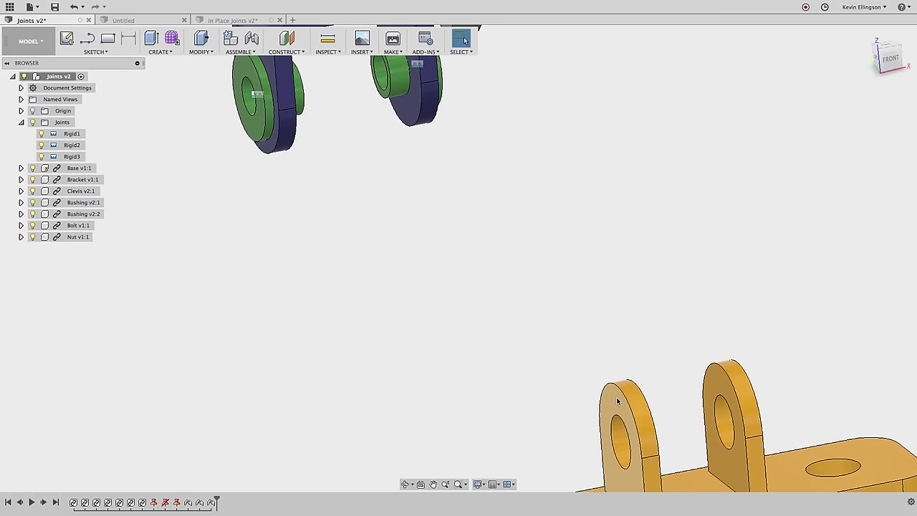
click(630, 389)
shift+middle_drag(666, 344, 459, 264)
click(702, 386)
shift+middle_drag(612, 405, 532, 337)
shift+middle_drag(504, 289, 475, 288)
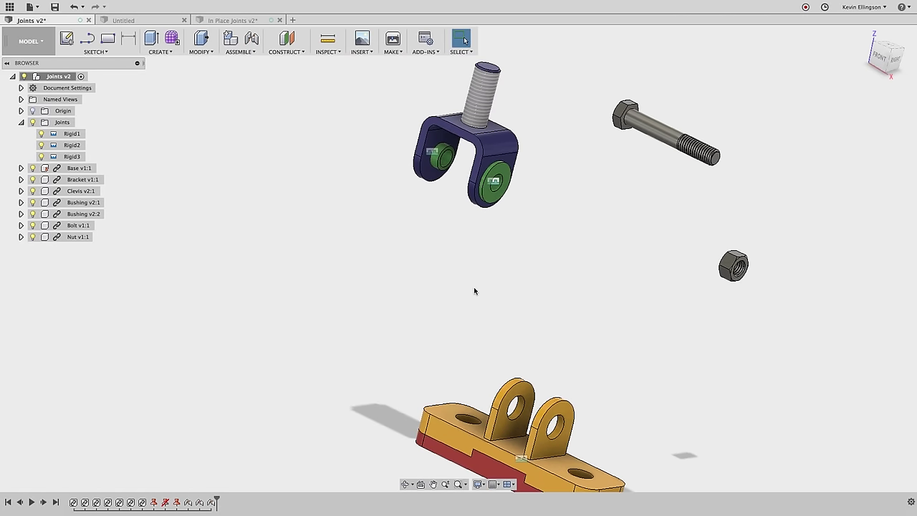
scroll(416, 231, up, 3)
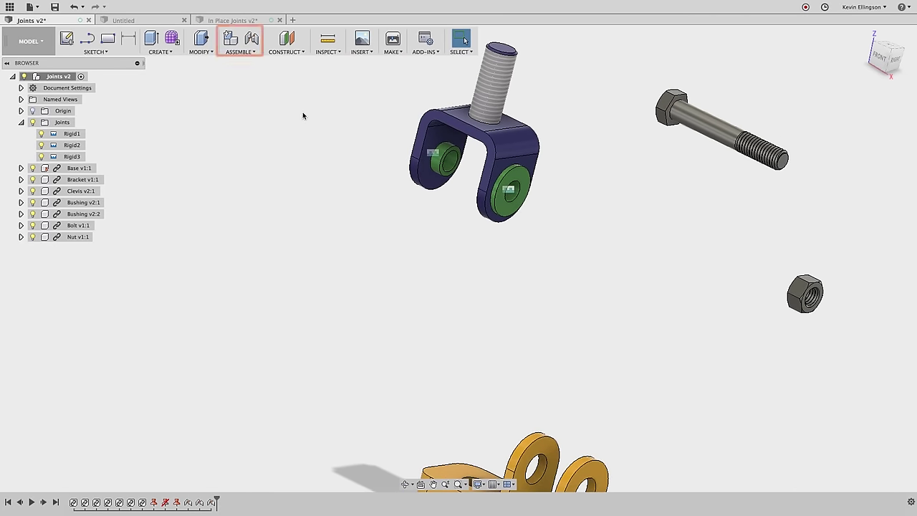
- Start a joint and set its first location on the clevis hole, between two faces
click(249, 57)
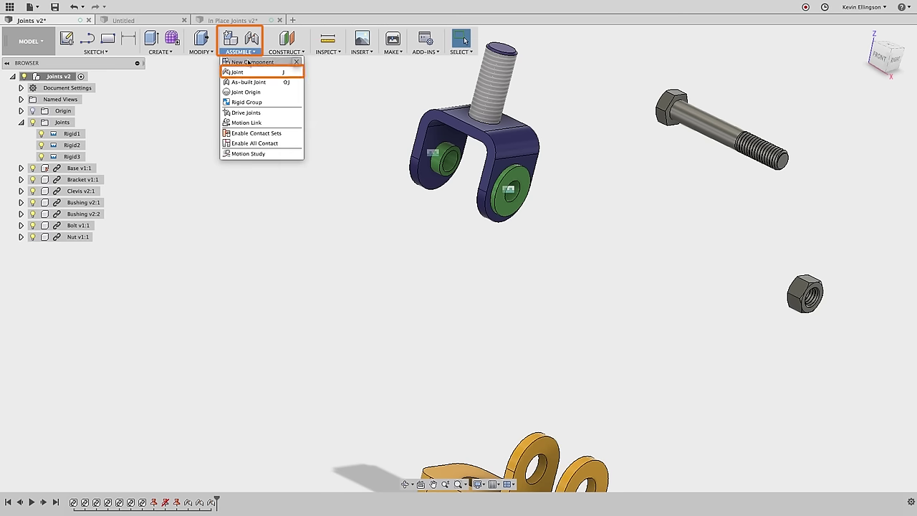
click(247, 72)
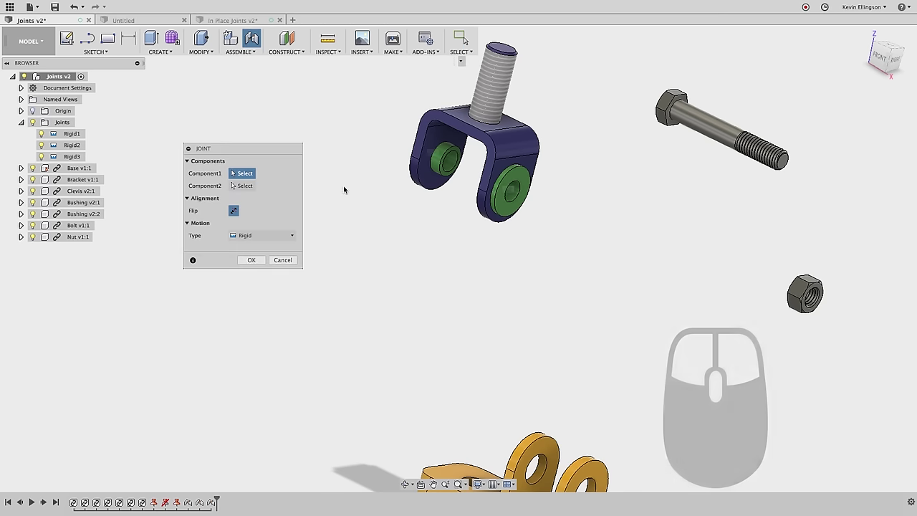
right_click(377, 221)
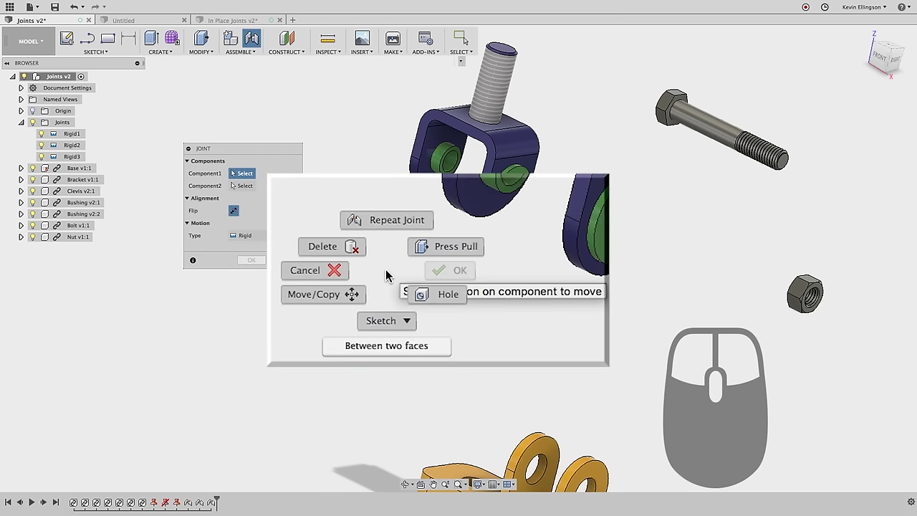
click(386, 345)
scroll(409, 207, up, 2)
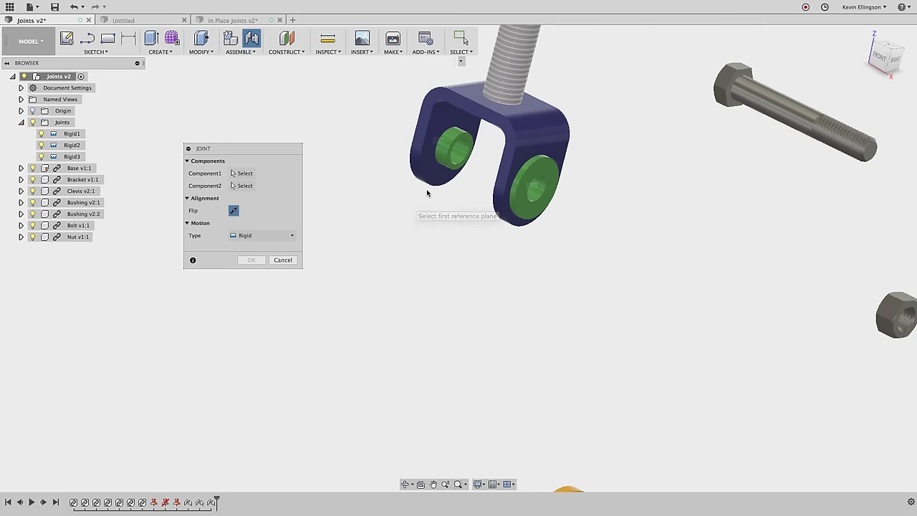
scroll(399, 198, down, 2)
shift+middle_drag(398, 202, 460, 205)
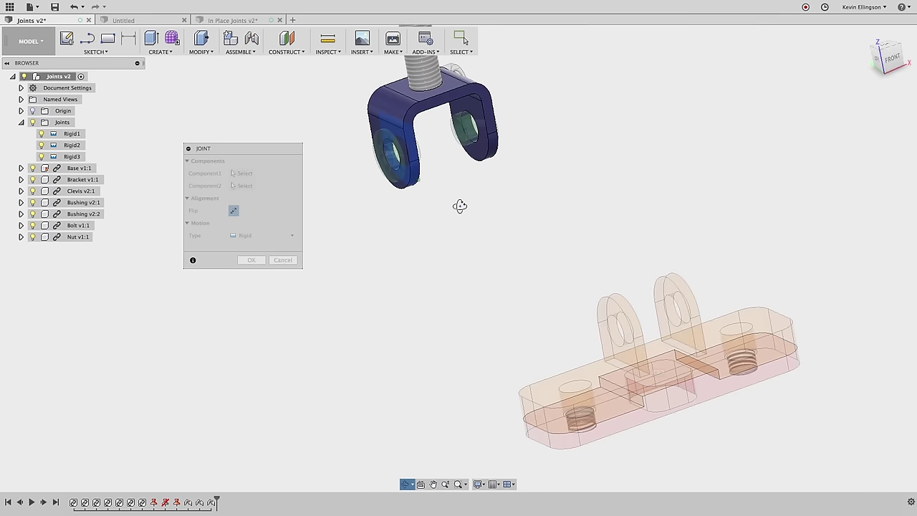
scroll(456, 189, up, 2)
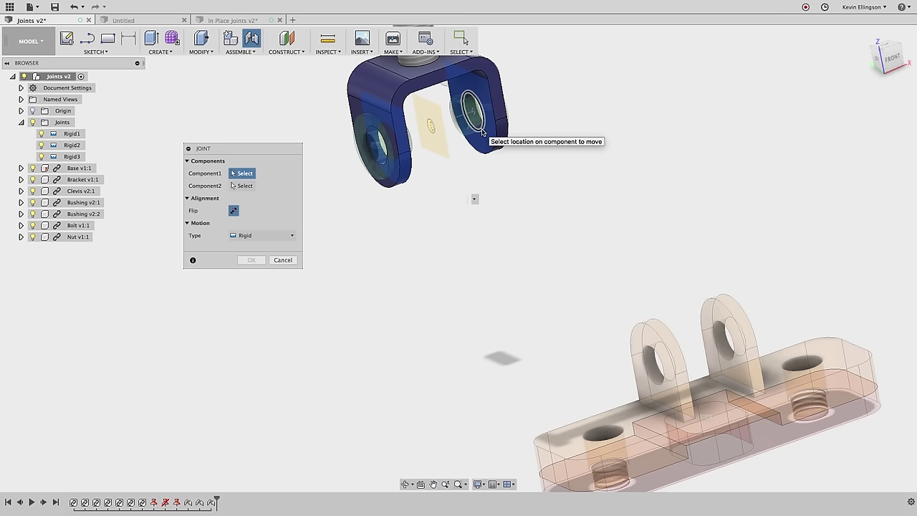
click(482, 133)
scroll(429, 276, down, 1)
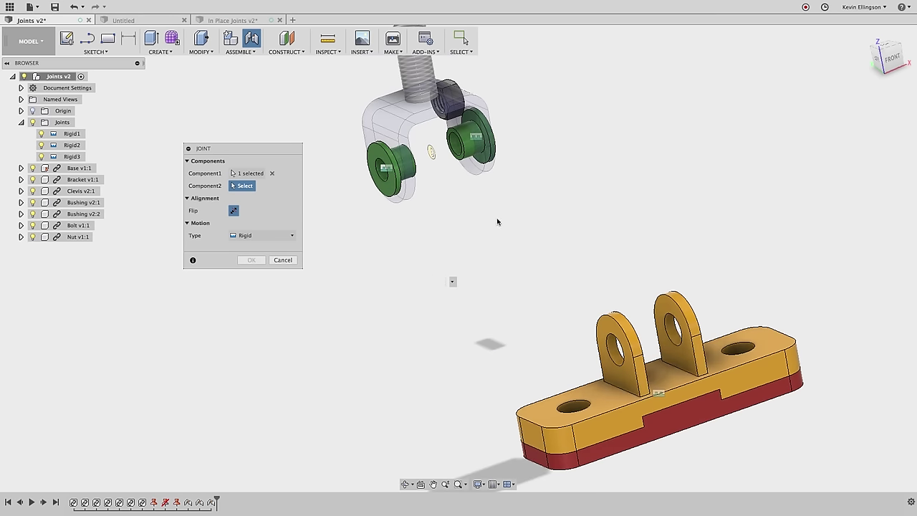
- Set the second location between the bracket's two ears at the ear hole
shift+middle_drag(497, 221, 532, 194)
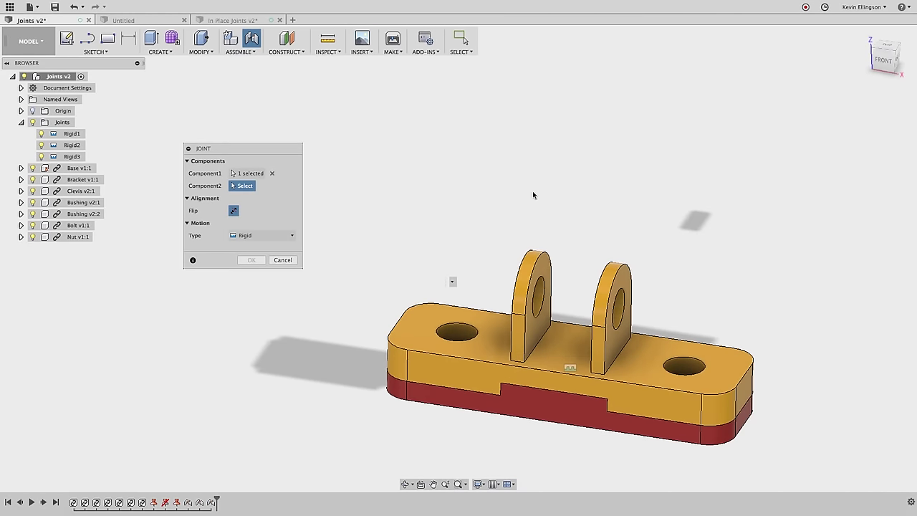
right_click(435, 175)
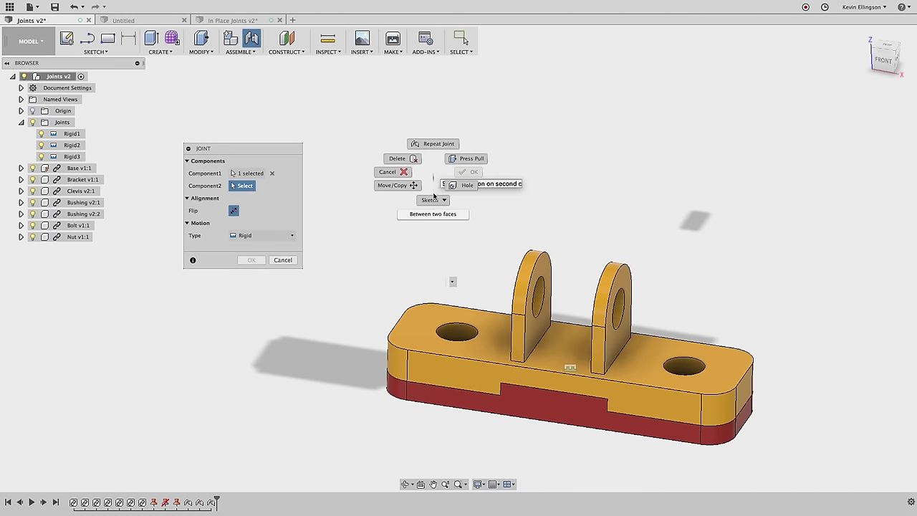
click(433, 214)
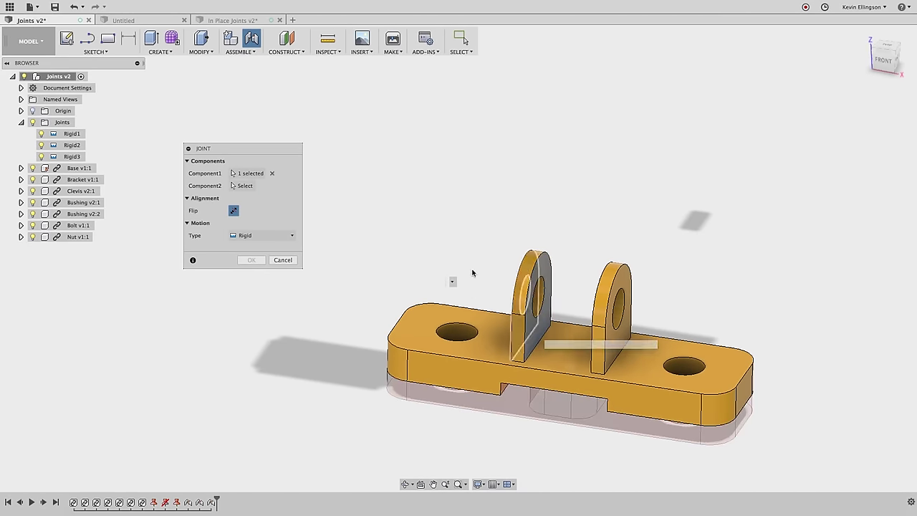
shift+middle_drag(451, 280, 545, 265)
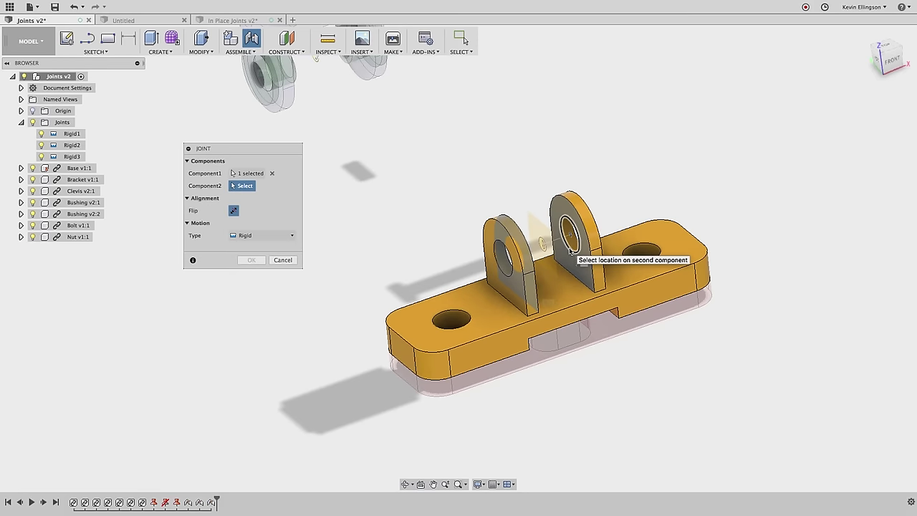
click(570, 250)
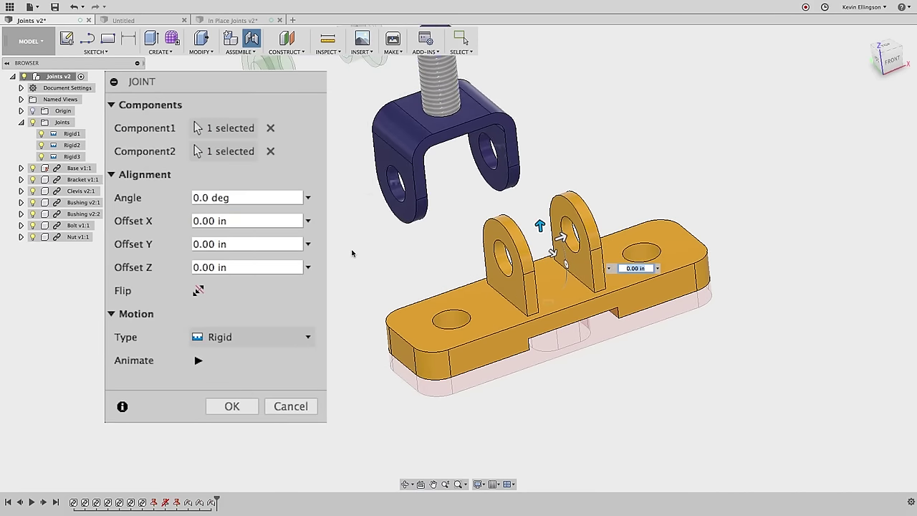
- Make the clevis joint Revolute about the Z Axis after previewing Cylindrical motion
shift+middle_drag(352, 253, 321, 285)
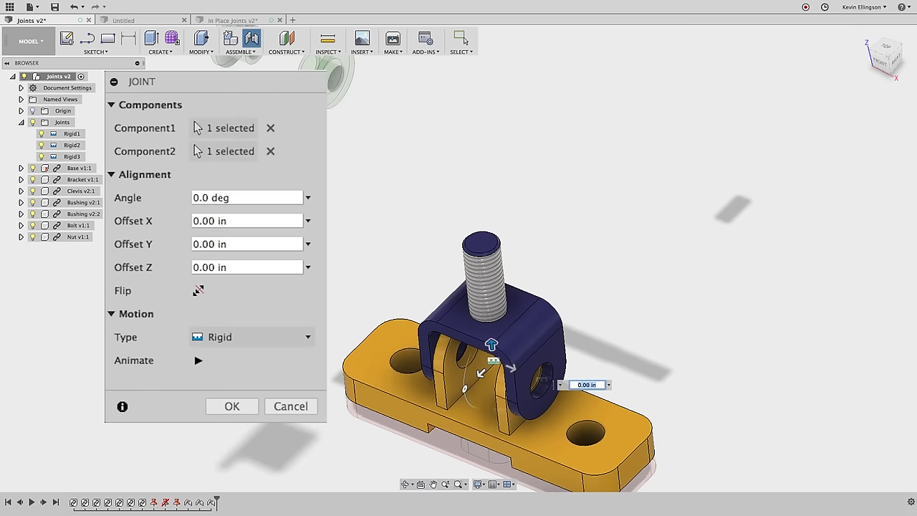
click(301, 342)
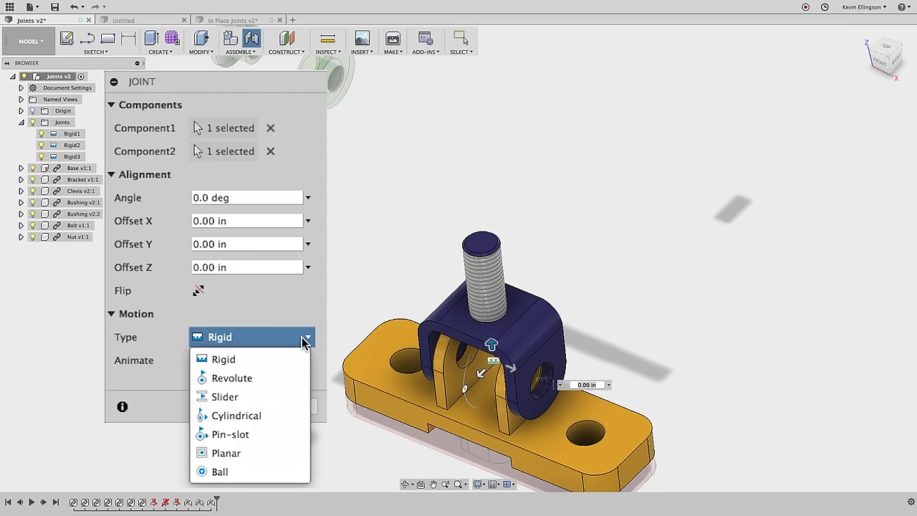
click(286, 377)
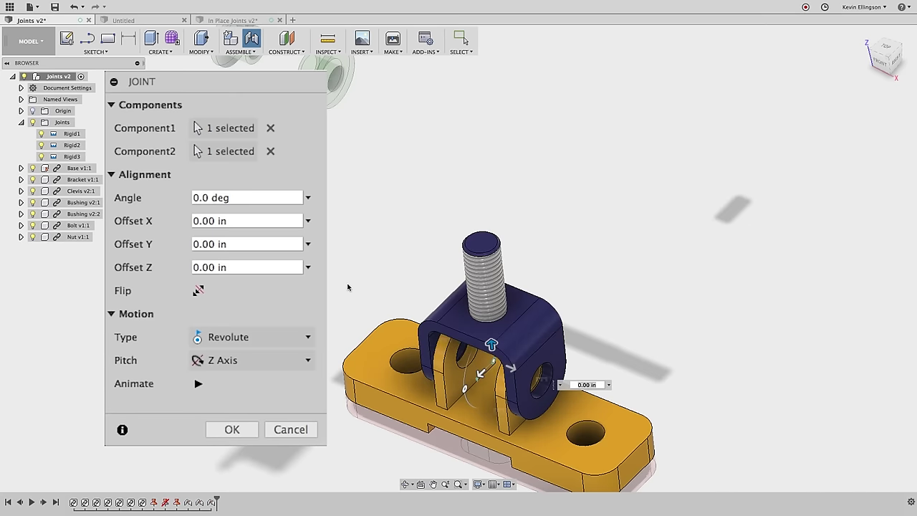
click(286, 360)
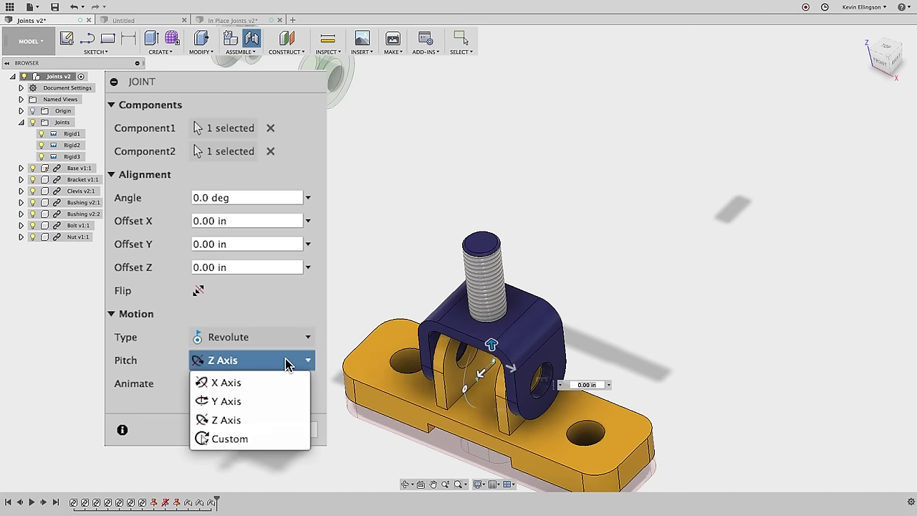
click(285, 361)
click(286, 338)
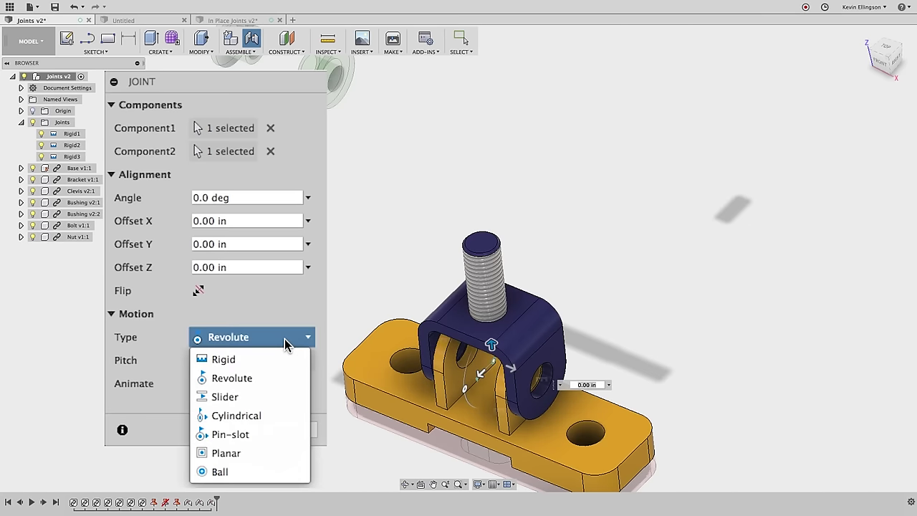
click(280, 420)
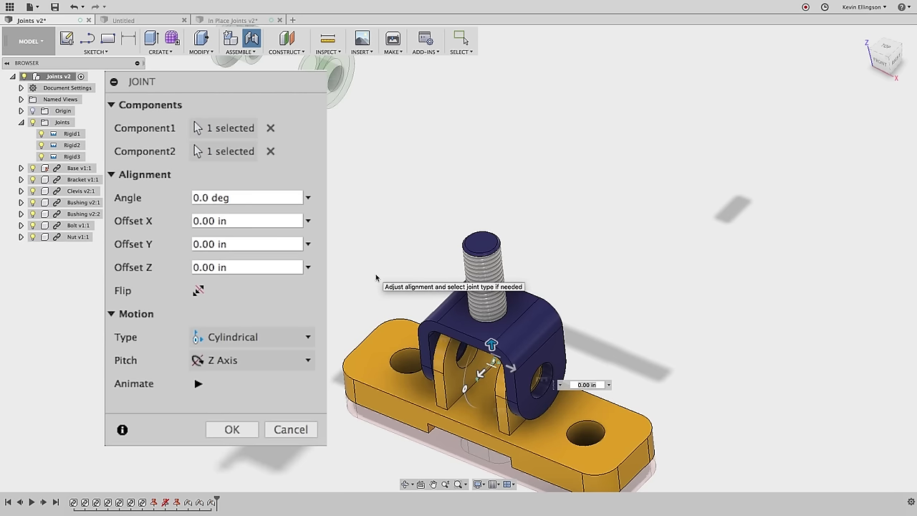
click(307, 337)
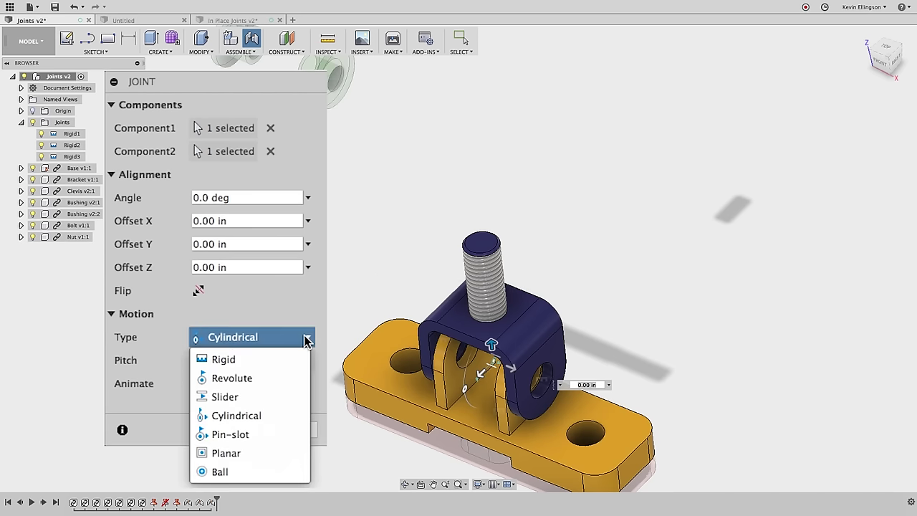
click(296, 377)
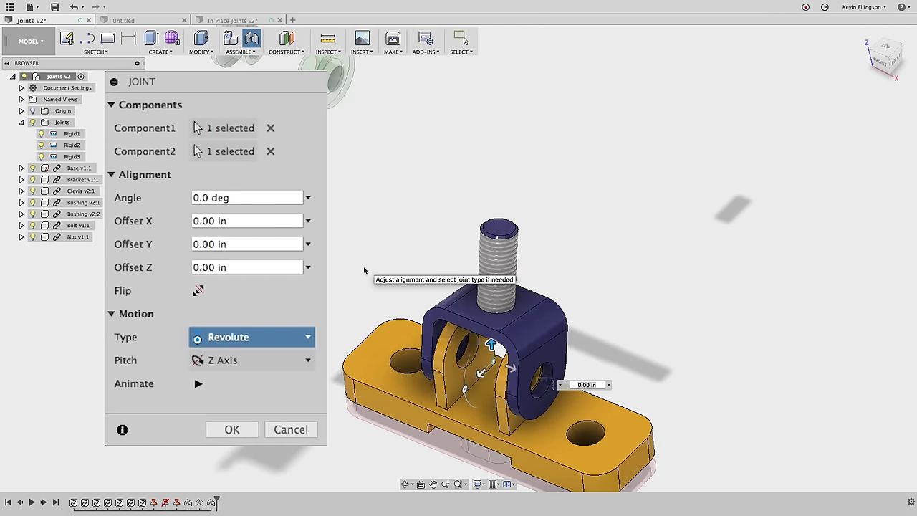
middle_drag(352, 262, 414, 269)
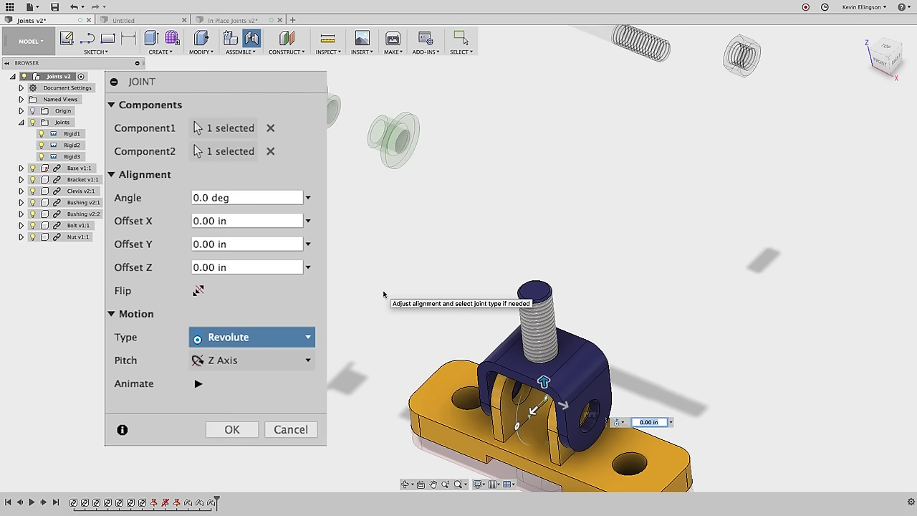
- Finish the revolute clevis joint and orbit to a near-front view of the assembly
click(233, 430)
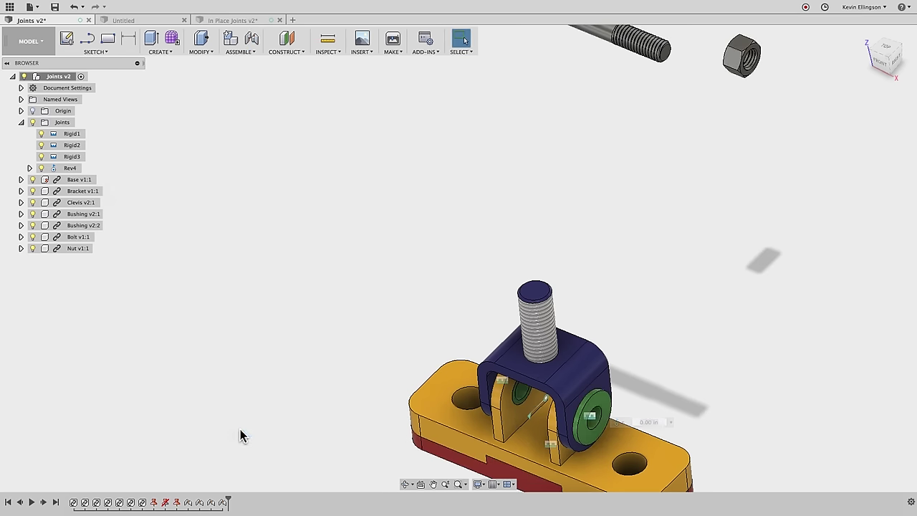
shift+middle_drag(281, 335, 350, 357)
scroll(355, 362, down, 3)
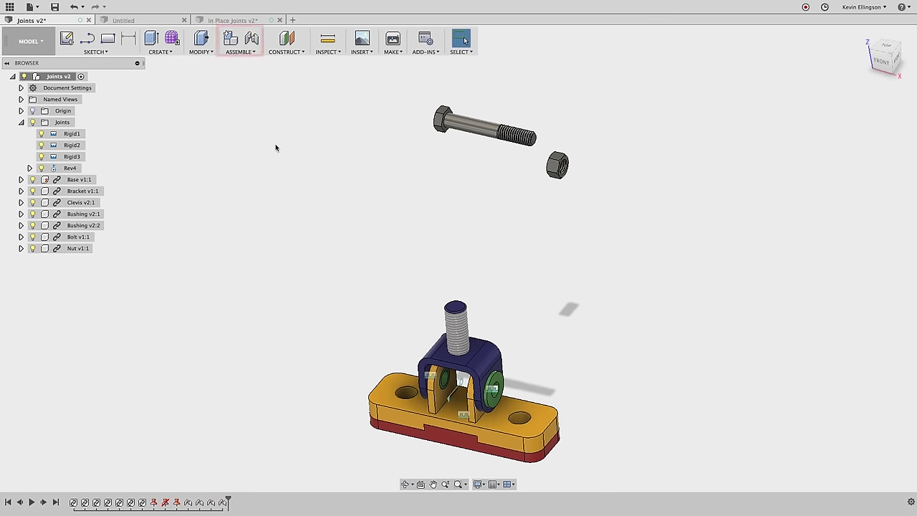
- Rigidly join the bolt head to the green bushing's centre, creating Rigid5
click(240, 52)
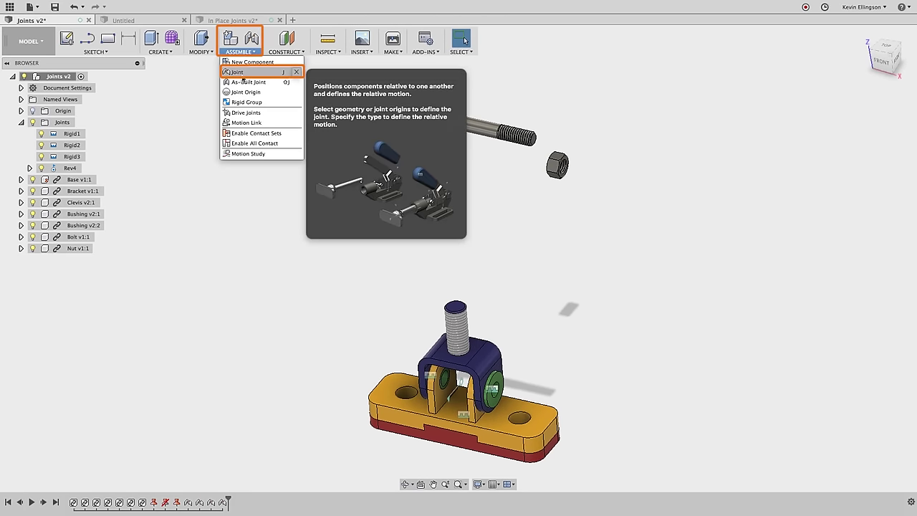
click(240, 73)
scroll(440, 121, up, 3)
scroll(429, 123, up, 2)
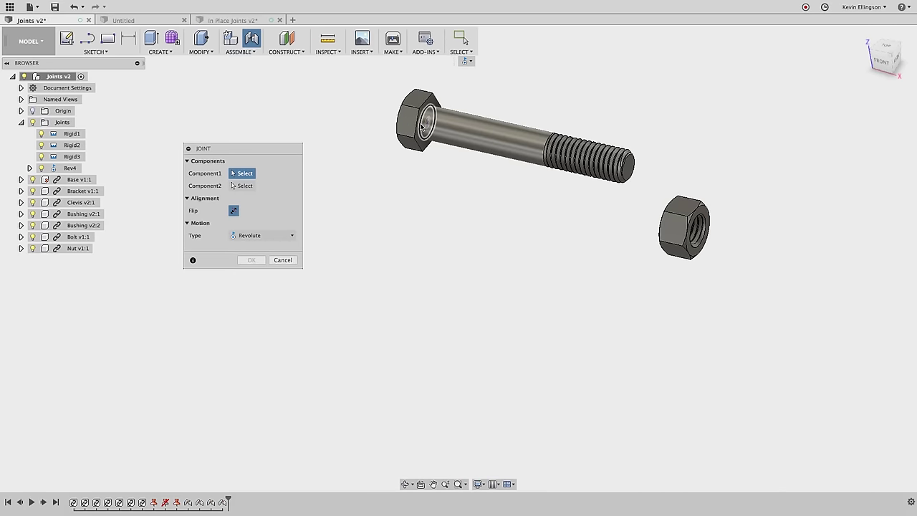
click(422, 124)
scroll(423, 170, down, 5)
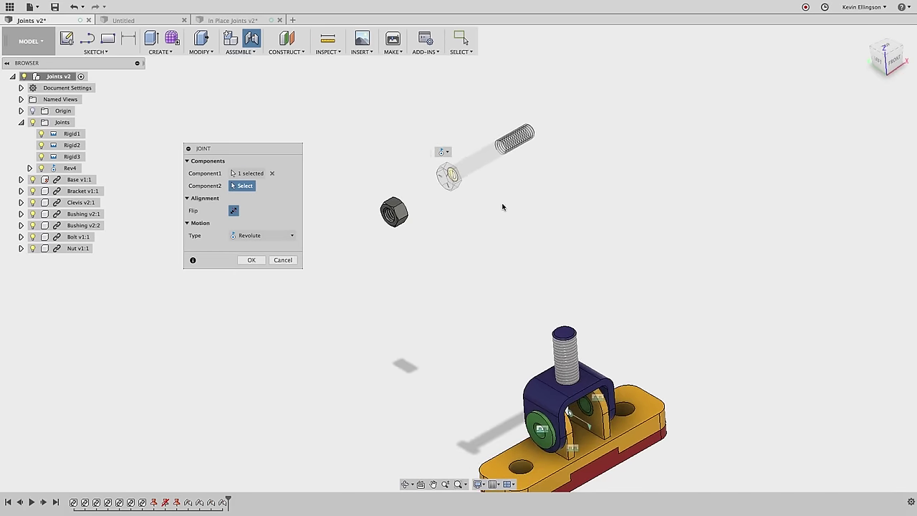
scroll(566, 459, up, 5)
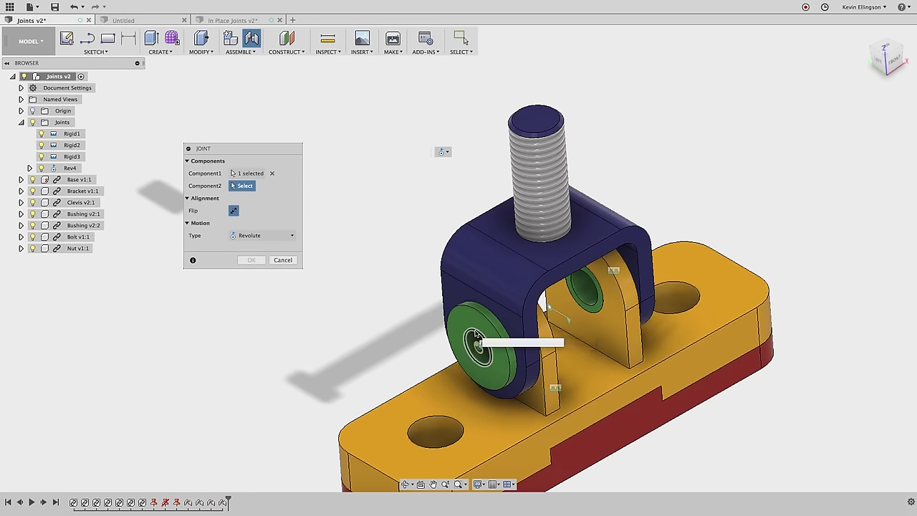
click(475, 334)
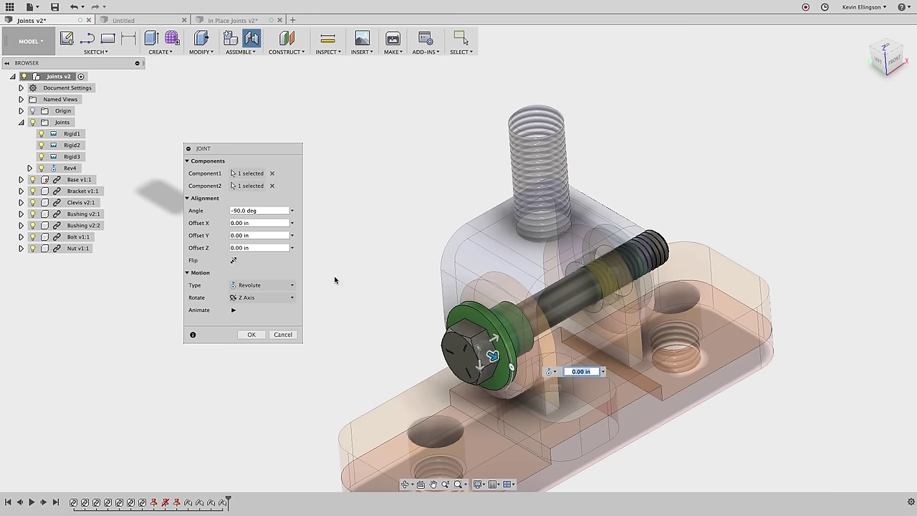
click(271, 284)
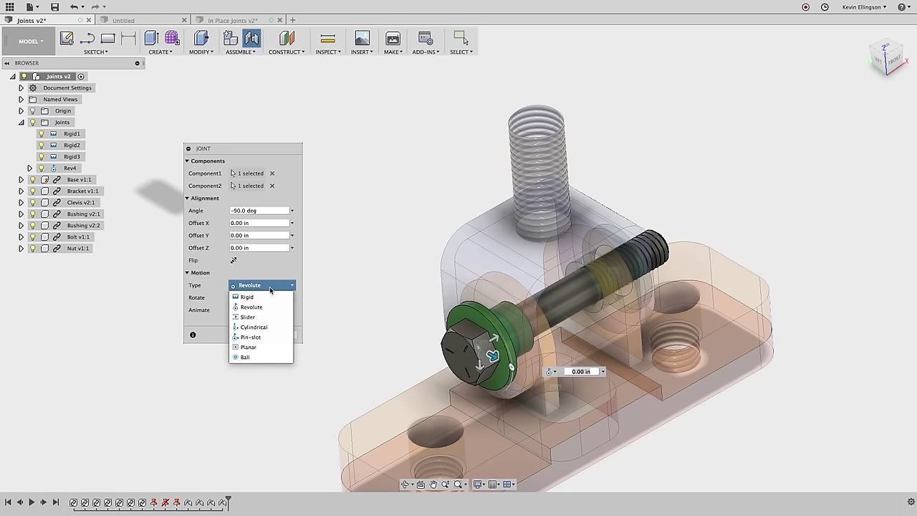
click(246, 296)
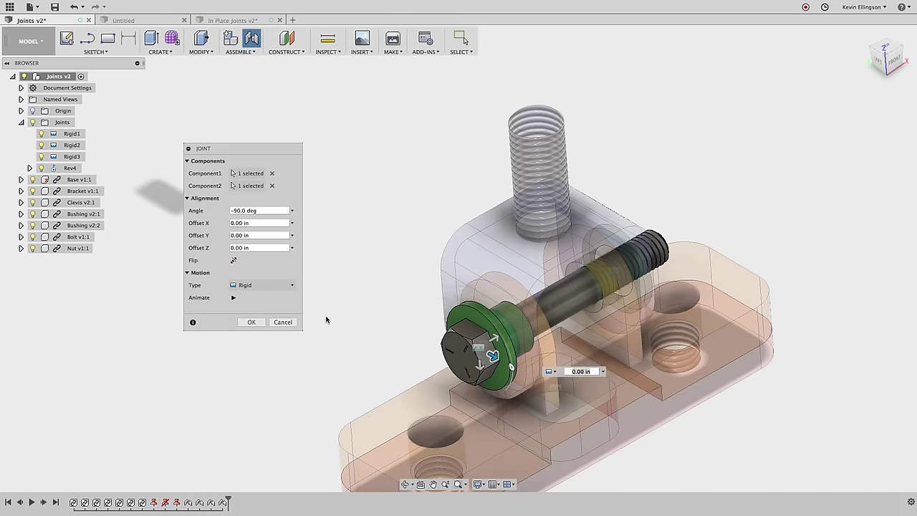
click(261, 323)
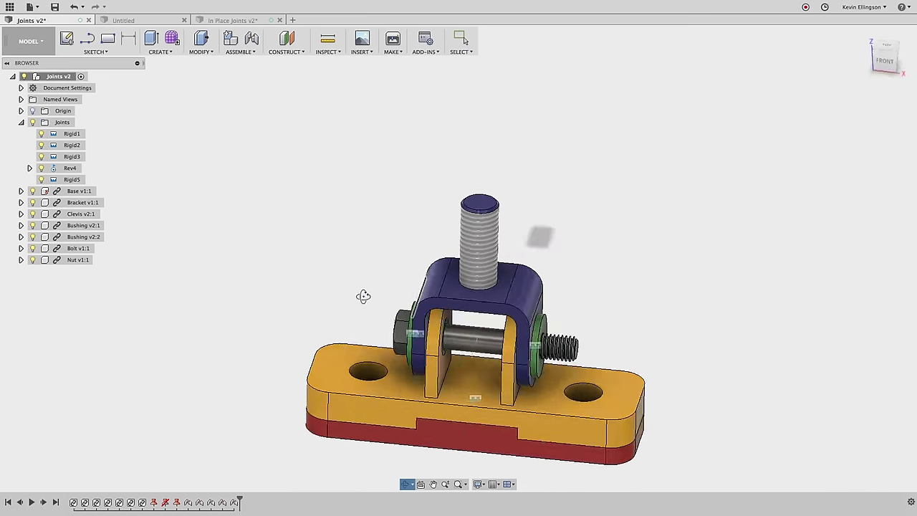
- From the home view, begin a new joint with the nut's edge as the first component
shift+middle_drag(463, 293, 542, 236)
key(F6)
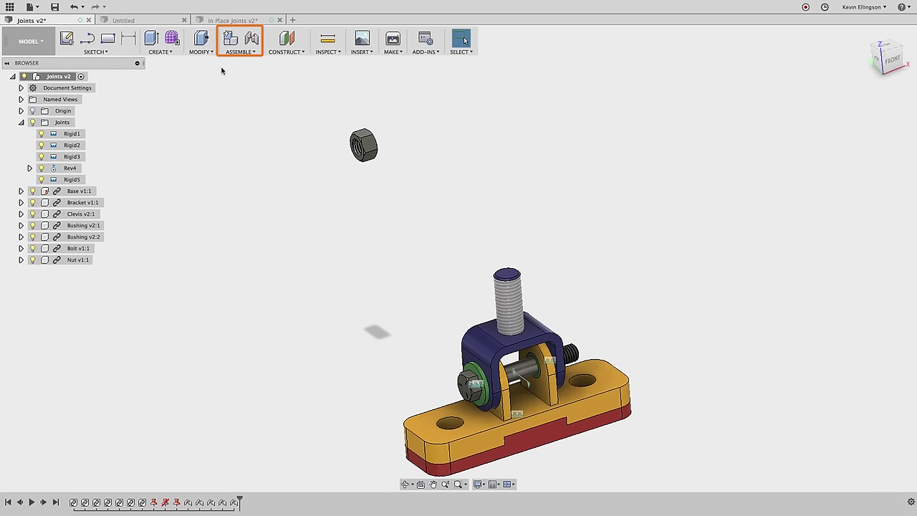
click(238, 51)
click(292, 72)
scroll(356, 149, up, 3)
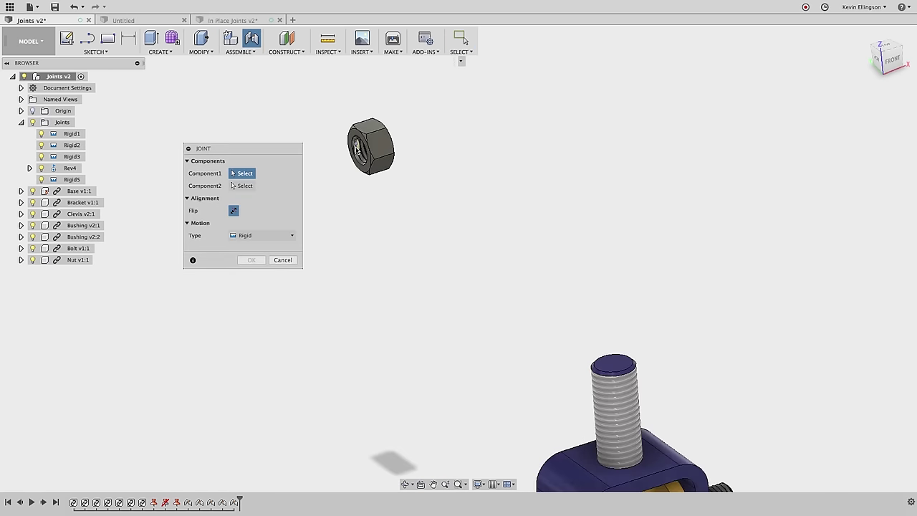
scroll(356, 148, up, 5)
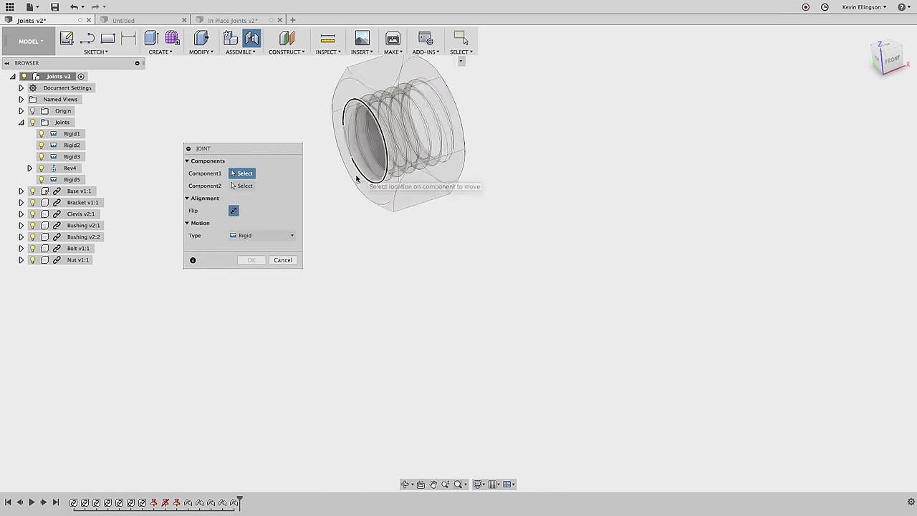
click(356, 178)
- Snap to the green bushing as the second component and accept the rigid joint Rigid6
scroll(405, 204, down, 5)
shift+middle_drag(556, 214, 600, 333)
scroll(599, 313, up, 4)
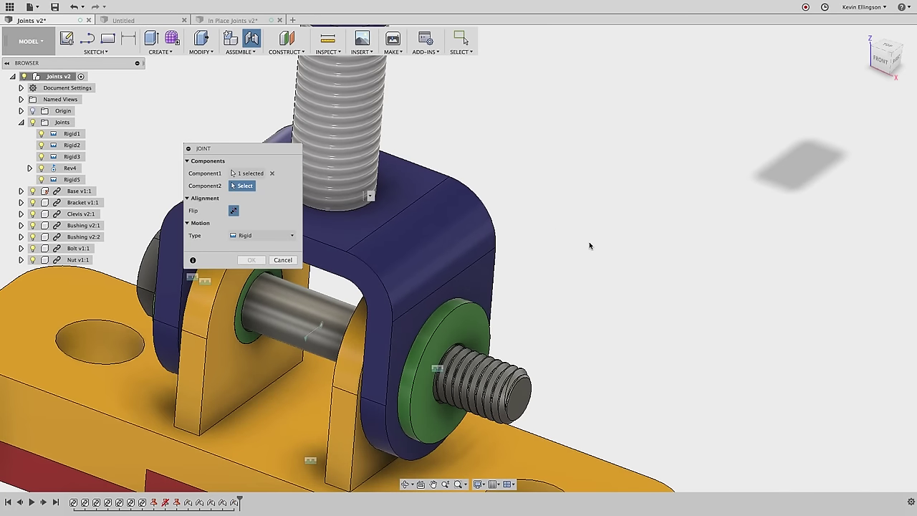
shift+middle_drag(588, 246, 536, 260)
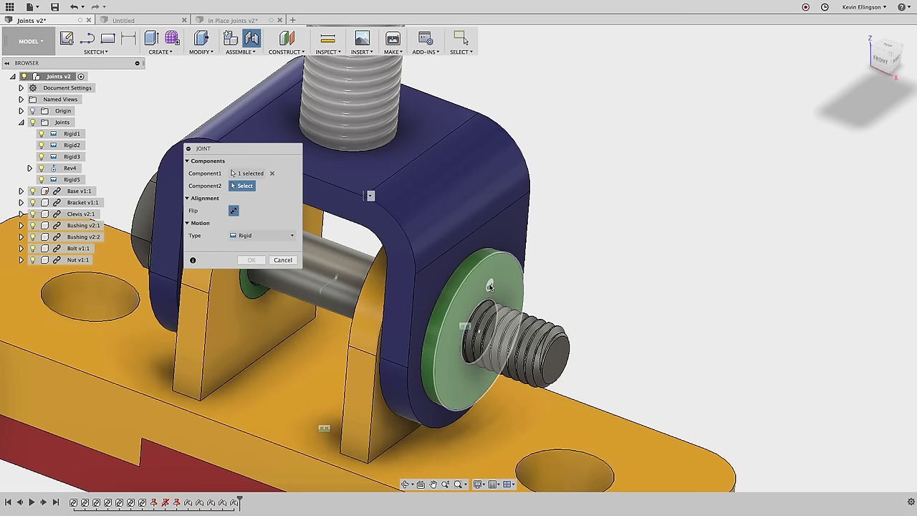
key(ctrl)
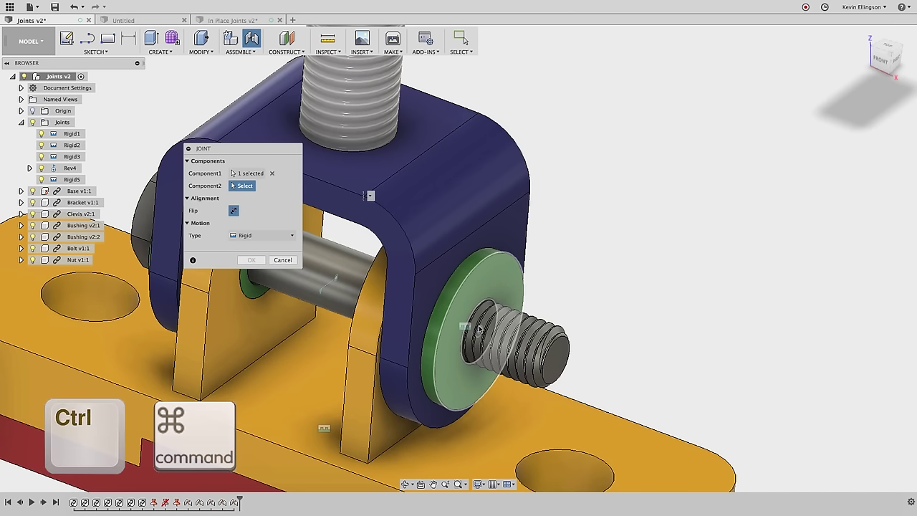
click(479, 310)
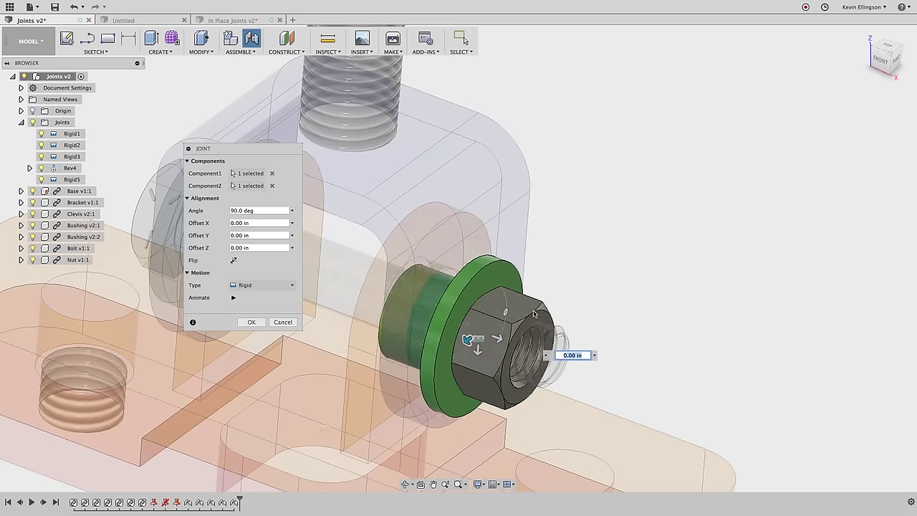
scroll(601, 305, down, 3)
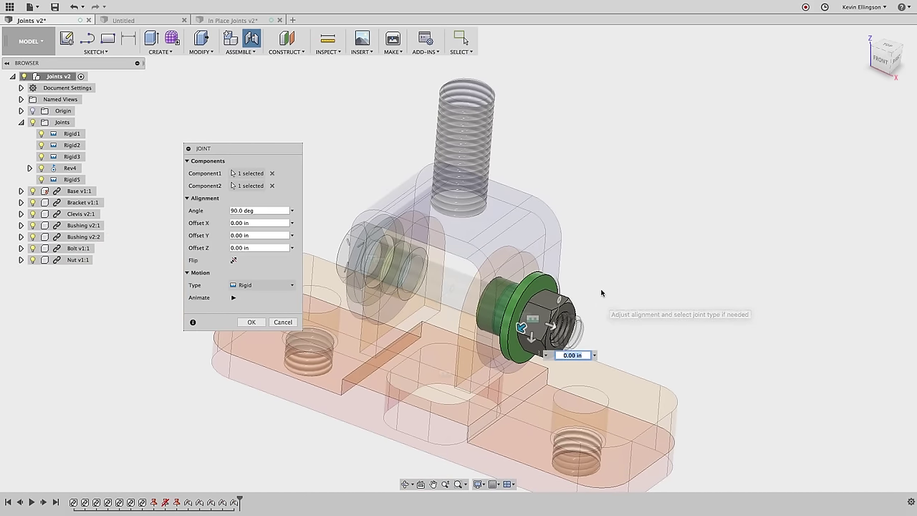
scroll(602, 305, down, 2)
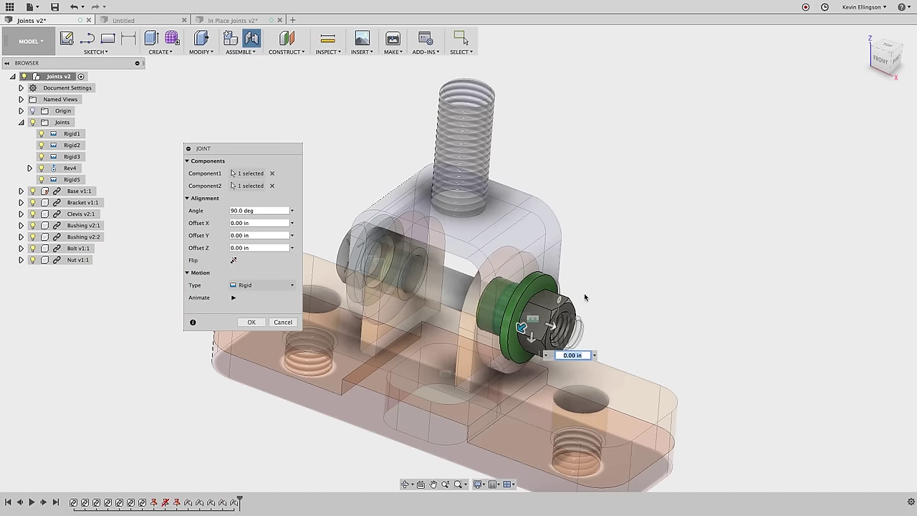
click(251, 322)
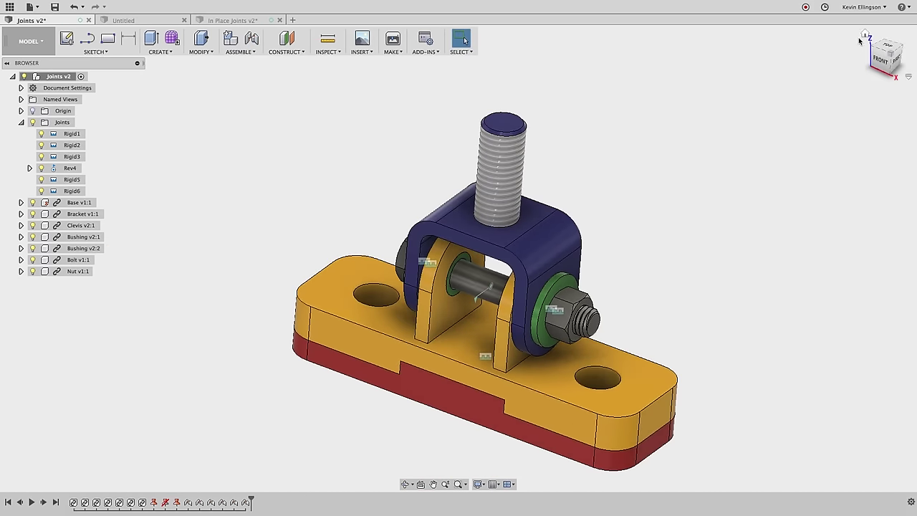
- Swing the clevis about Rev4 from the home view, revert it, and swing again
click(864, 36)
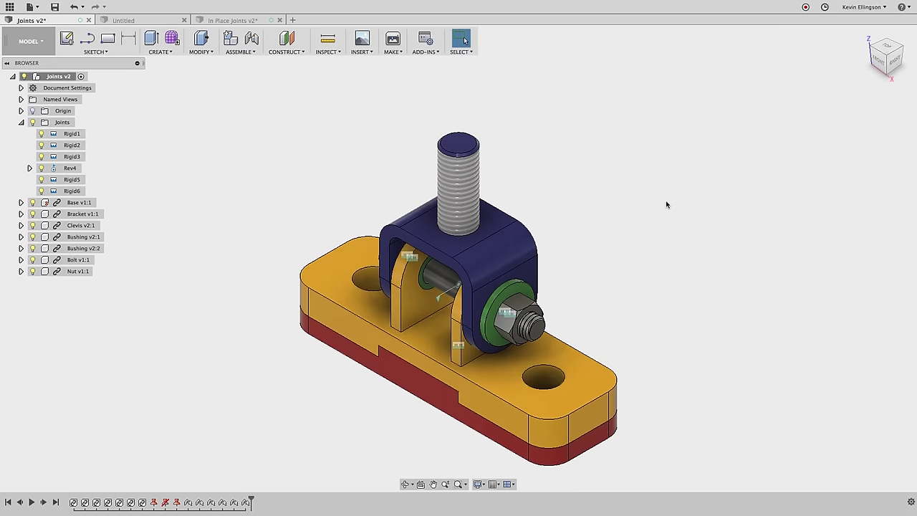
drag(523, 243, 597, 285)
drag(544, 264, 491, 267)
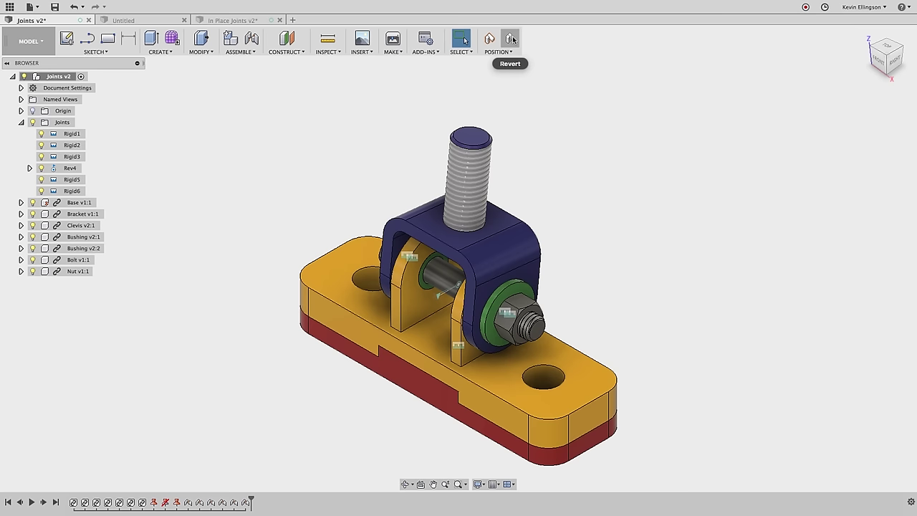
click(511, 39)
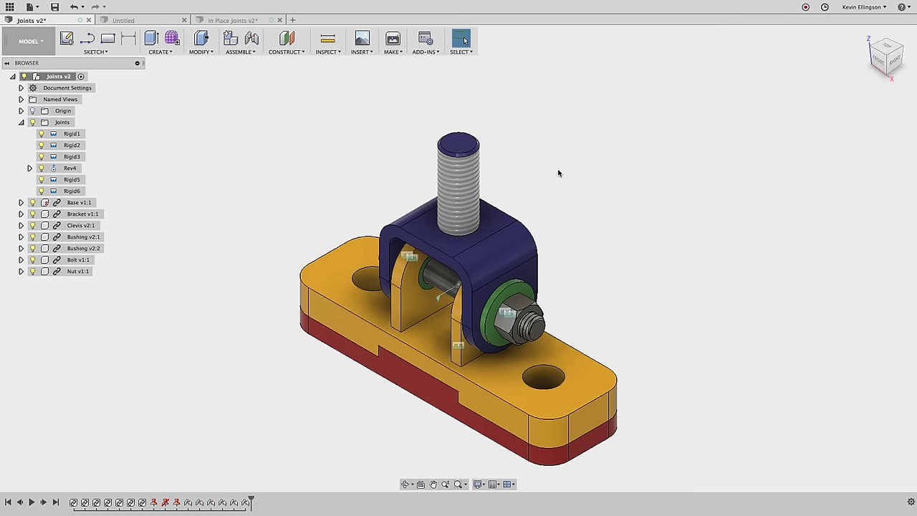
drag(468, 237, 459, 112)
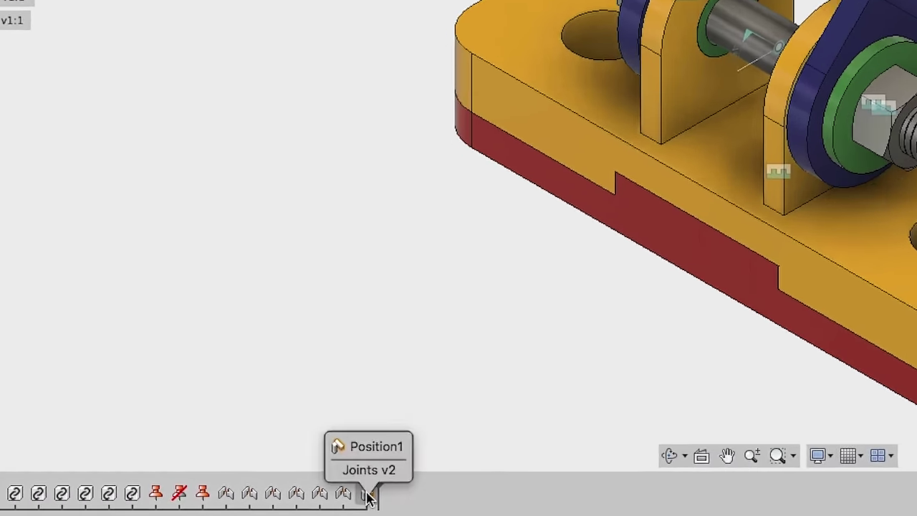
- Delete the captured Position1 step from the timeline and rotate the clevis slightly
right_click(256, 502)
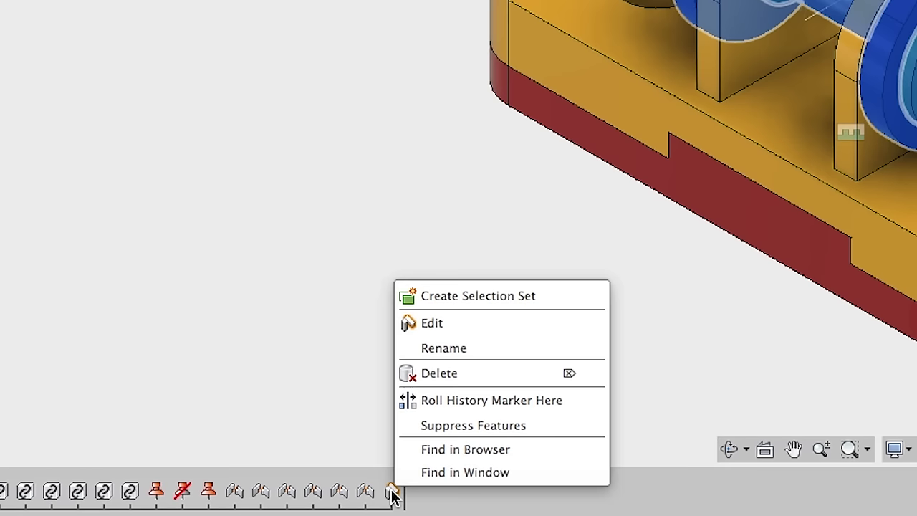
click(431, 373)
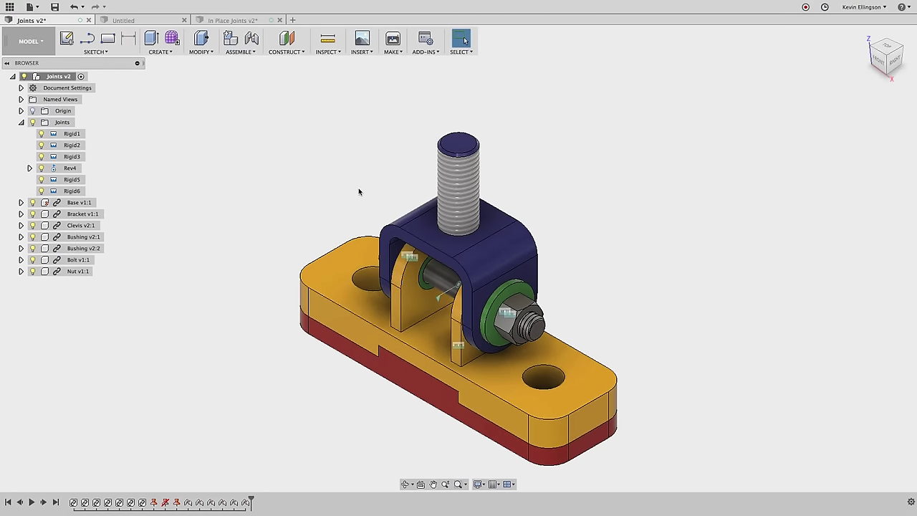
drag(418, 215, 289, 198)
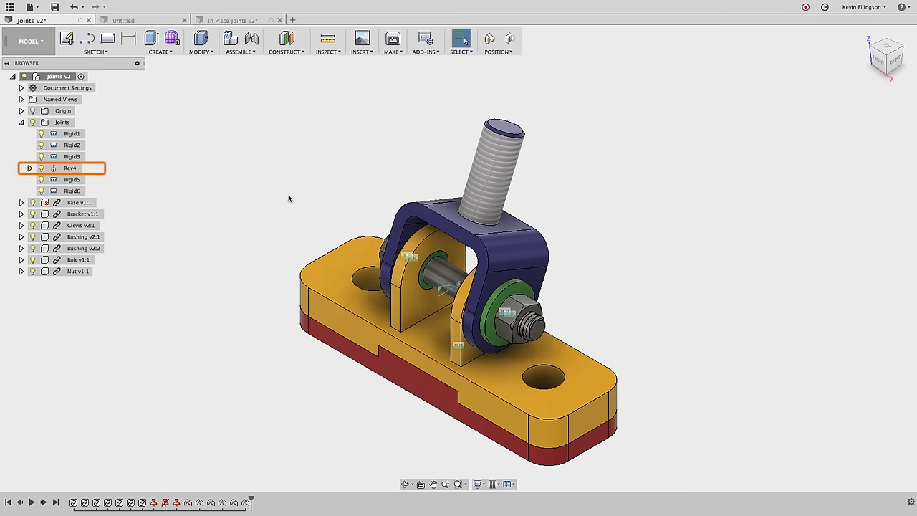
- Revert the clevis pose and give Rev4 rotation limits of -45 minimum and 45 degrees maximum
click(70, 168)
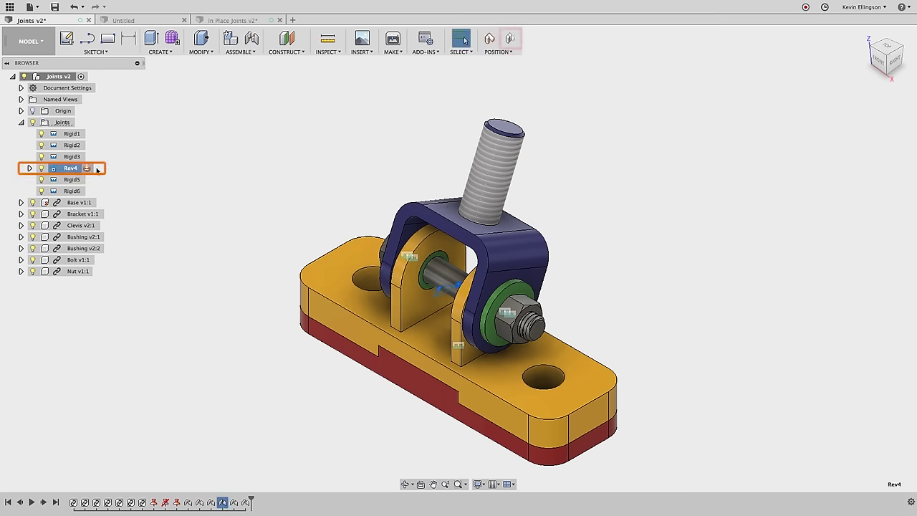
click(510, 40)
right_click(70, 169)
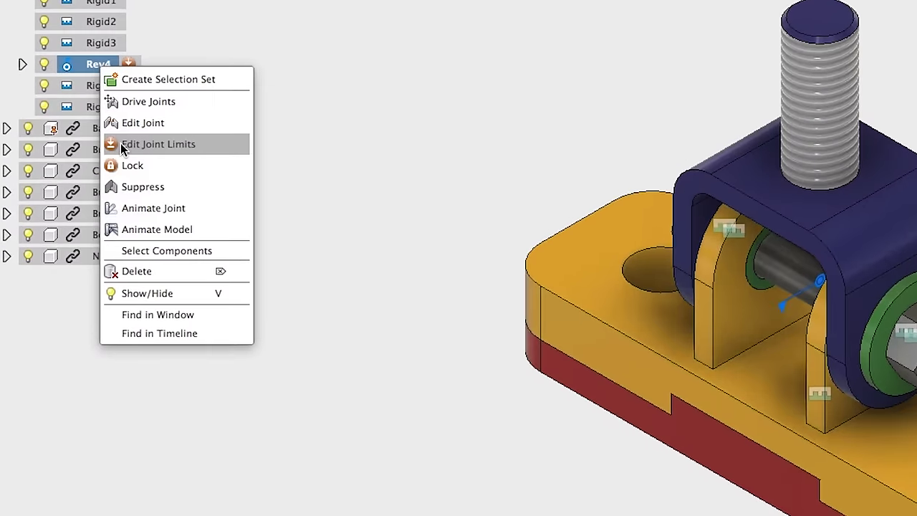
click(199, 144)
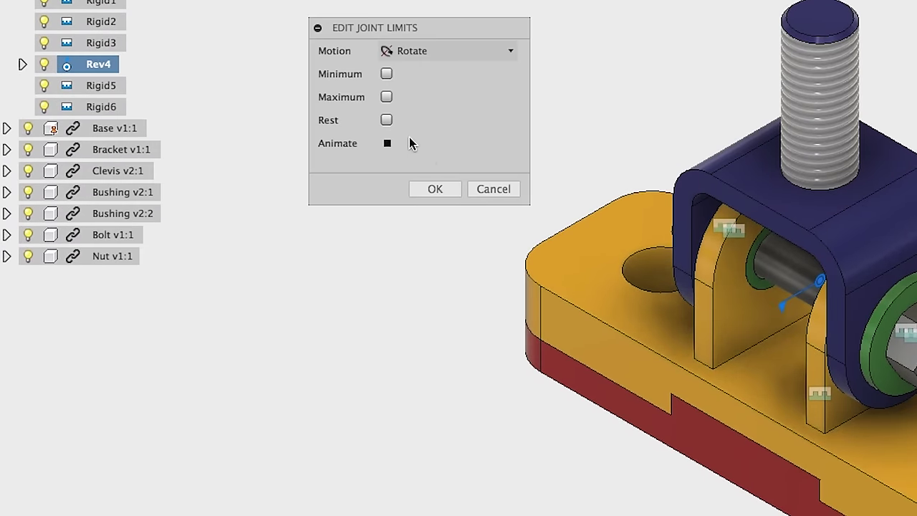
click(386, 75)
click(387, 97)
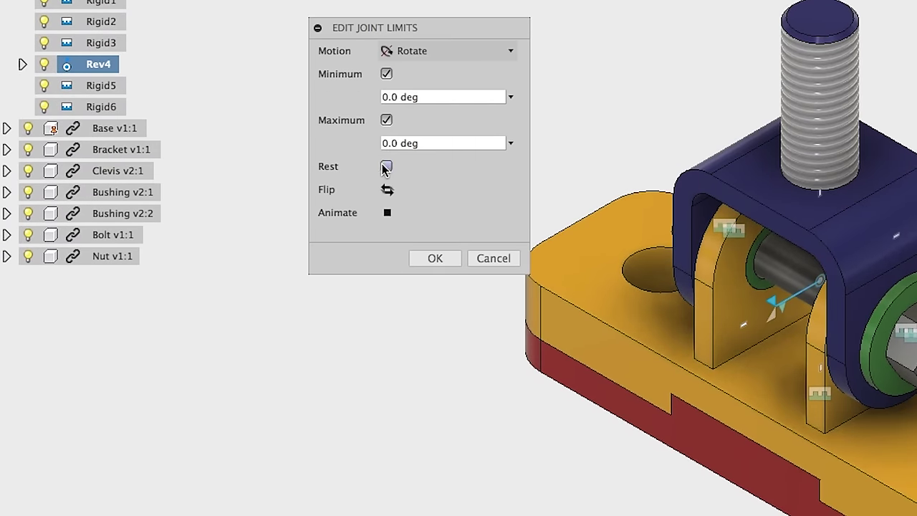
click(446, 97)
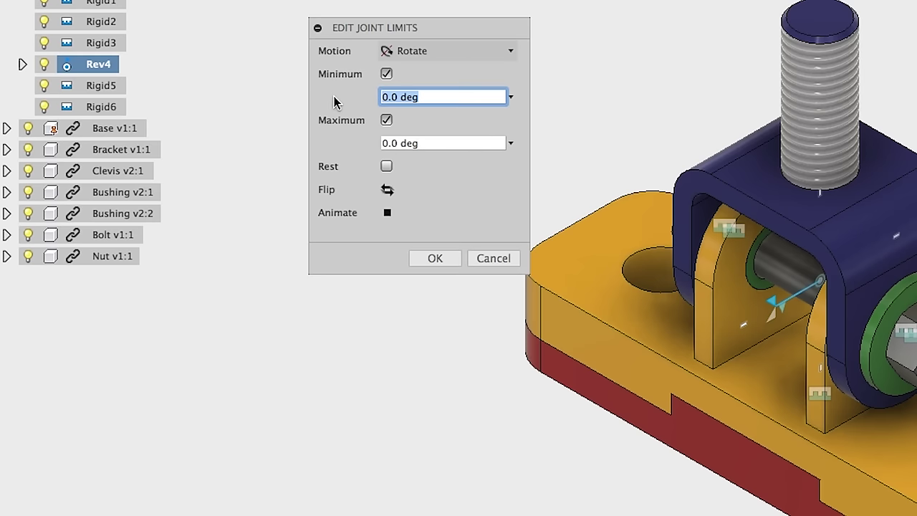
text(-45)
key(Return)
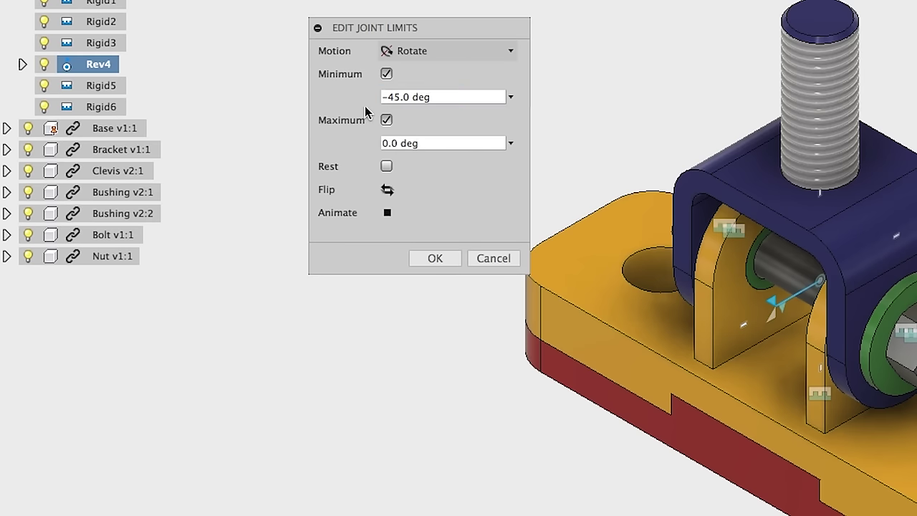
key(Tab)
text(45)
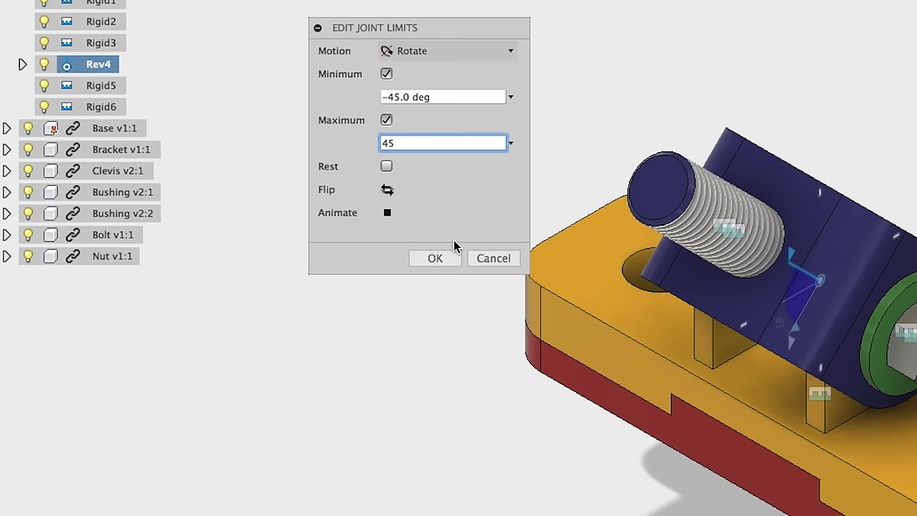
click(438, 259)
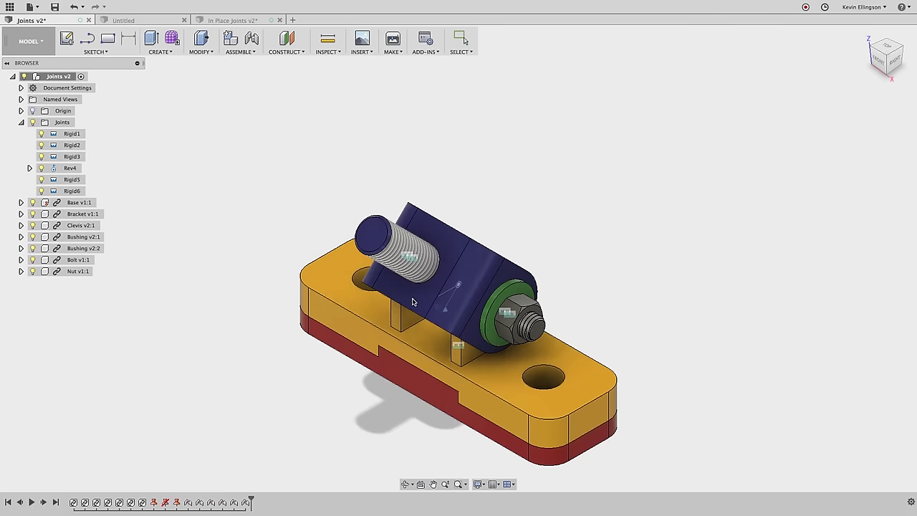
- Swing the clevis to confirm it stops at the ±45° limits
drag(412, 301, 517, 188)
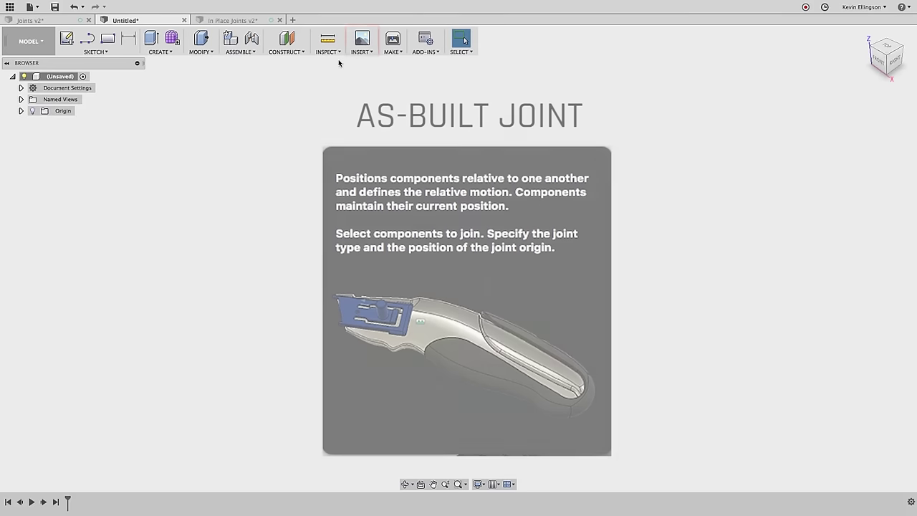
- Search the McMaster-Carr catalog for 'spherica' and open the Ball Joint Rod Ends listing
click(365, 51)
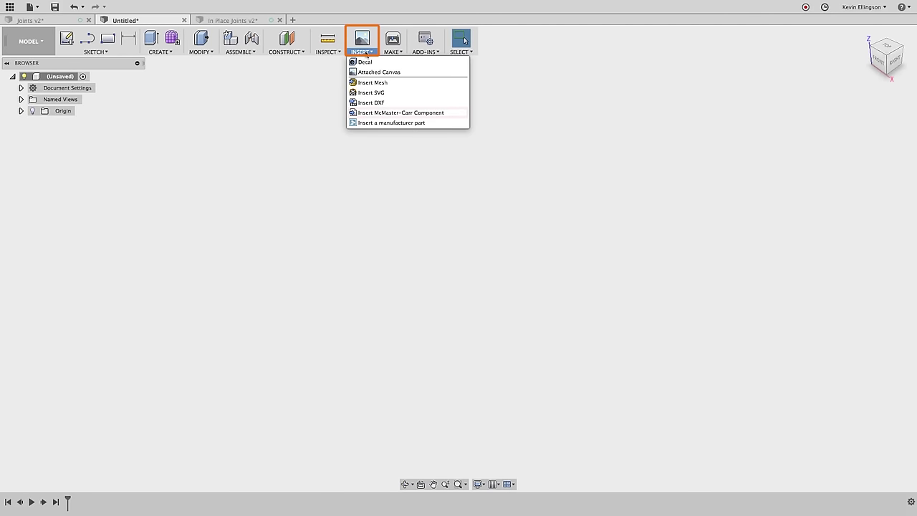
click(367, 112)
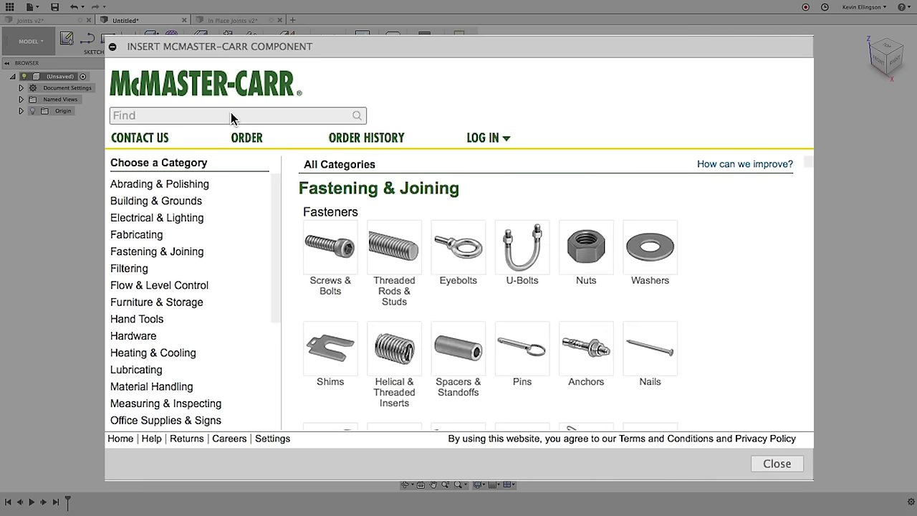
click(231, 119)
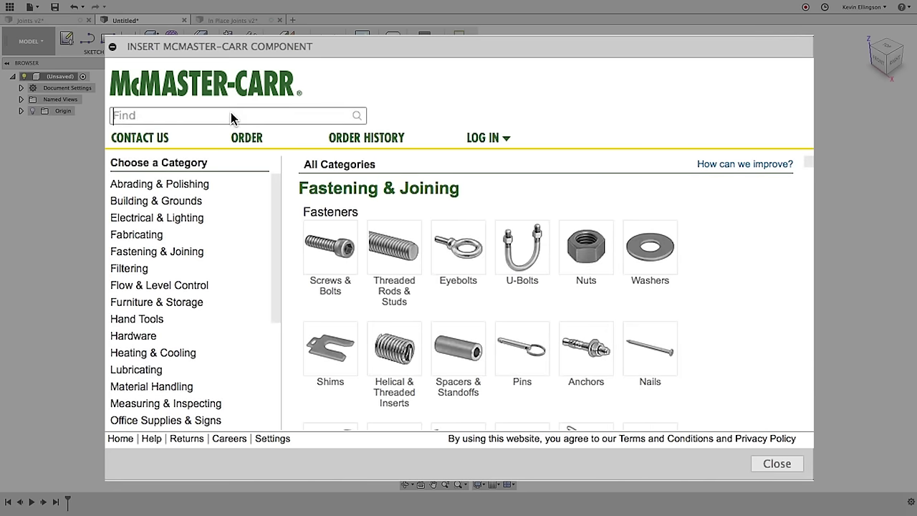
text(spherica)
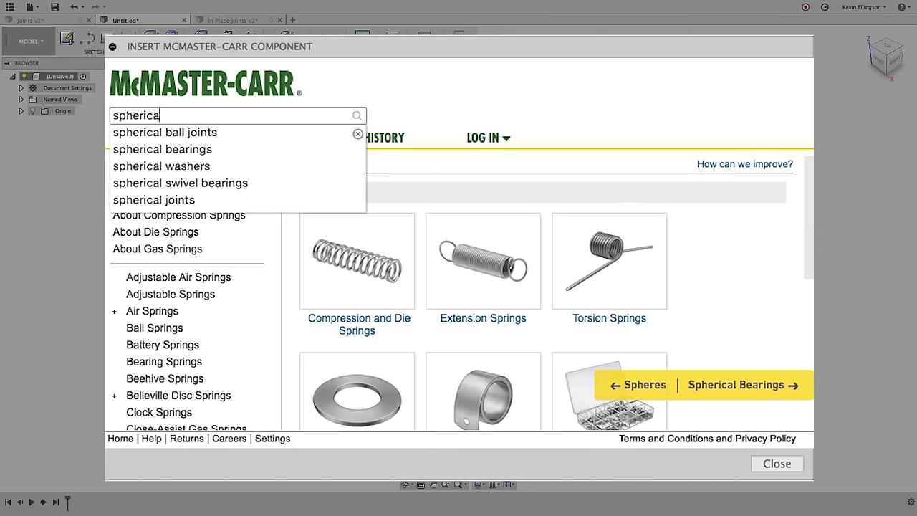
click(217, 132)
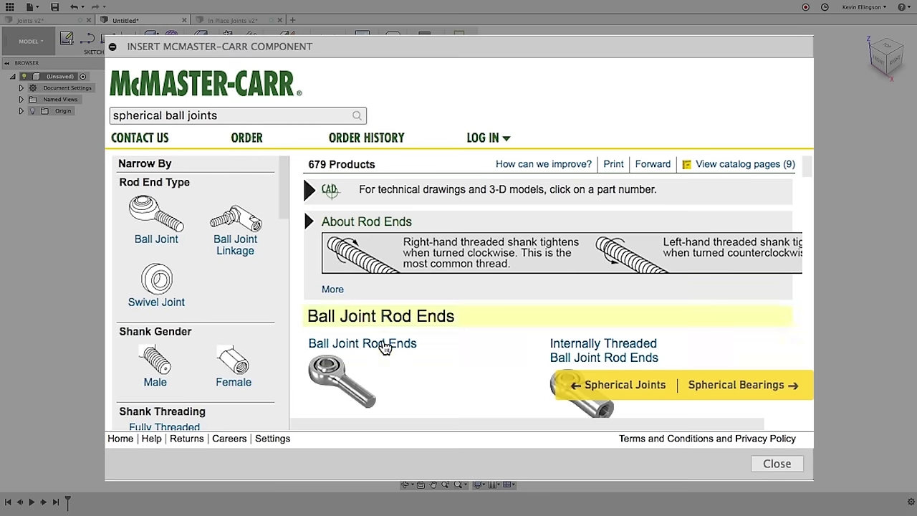
click(384, 347)
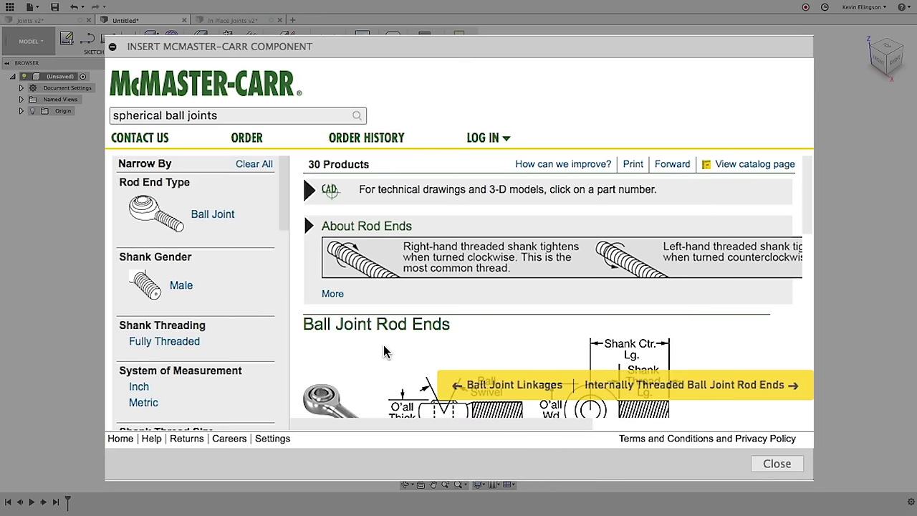
- Open the 1"-12 thread rod end's product page and save its 3-D STEP model
scroll(406, 350, down, 5)
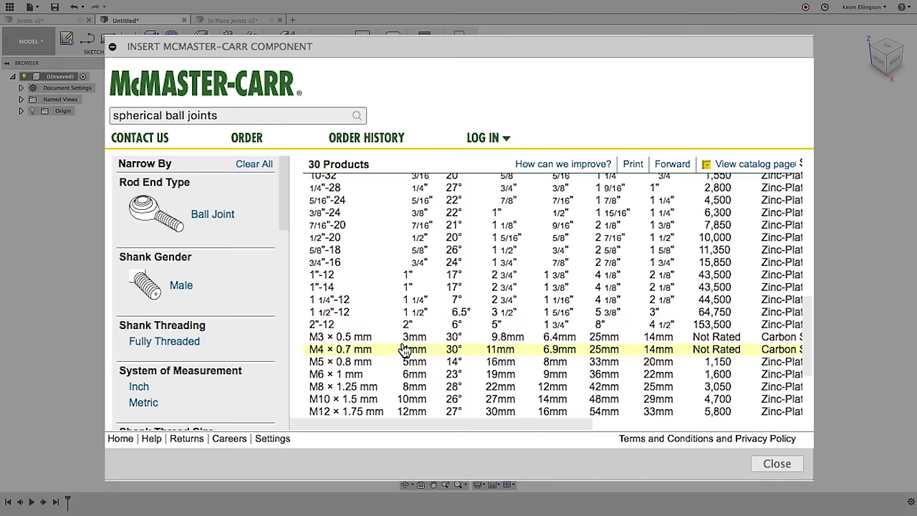
click(365, 280)
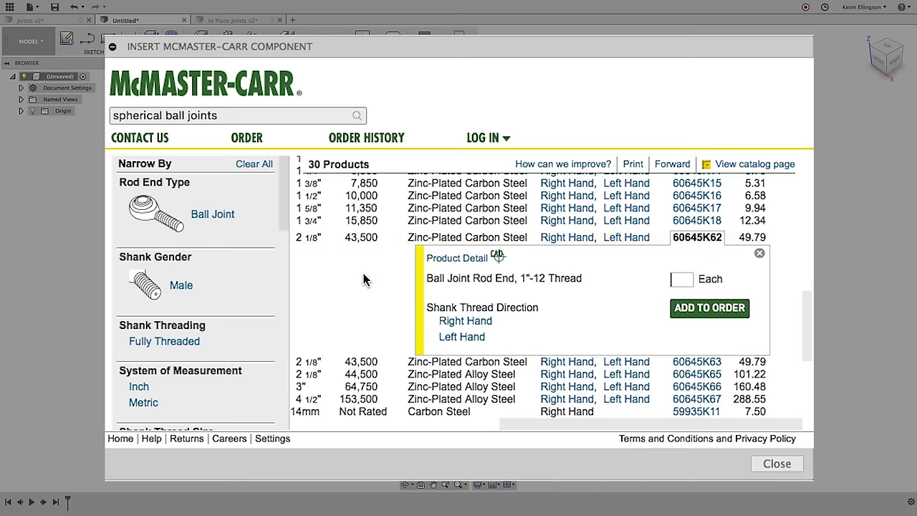
click(454, 260)
scroll(447, 296, down, 5)
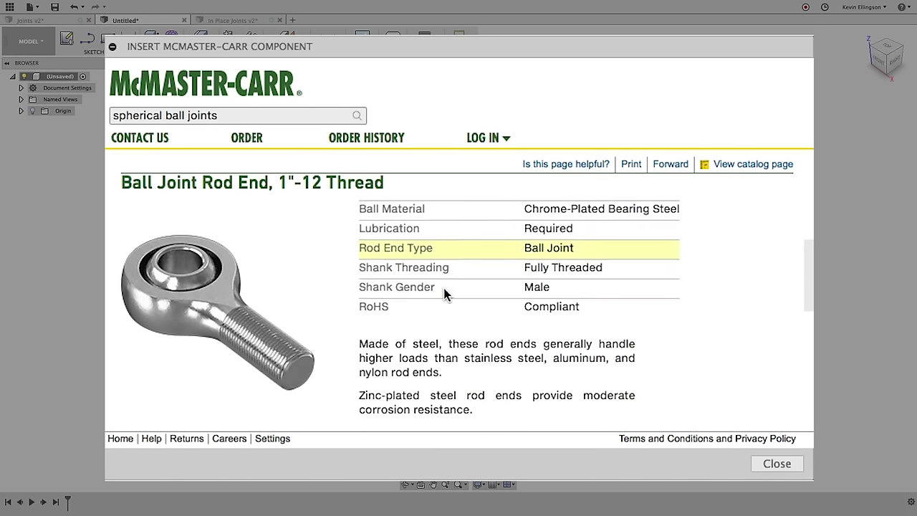
click(446, 278)
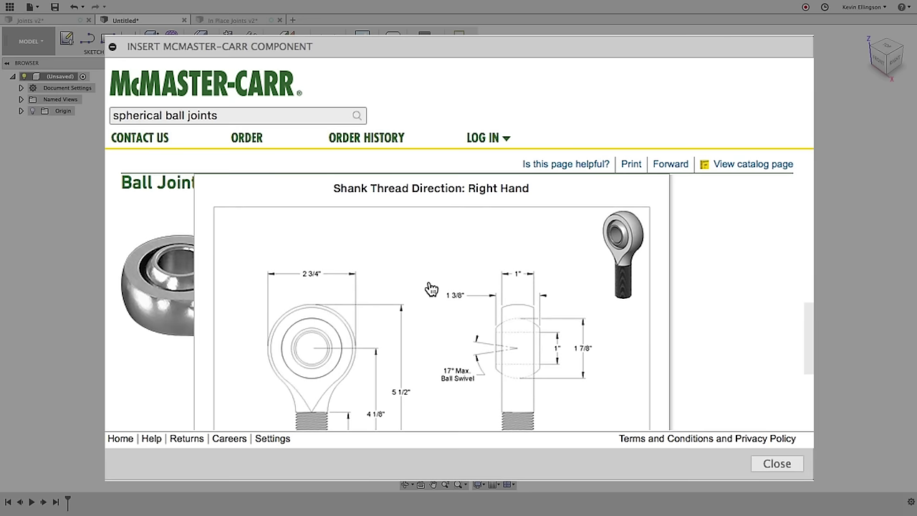
click(432, 289)
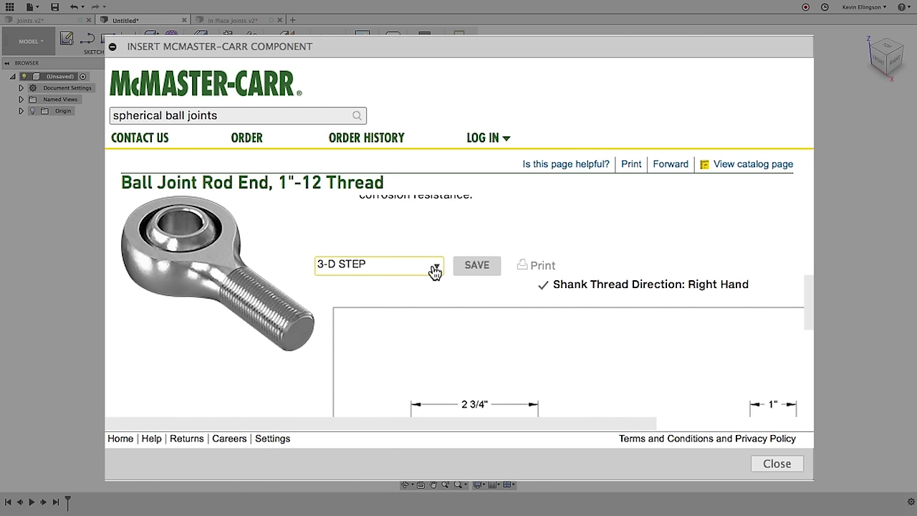
click(486, 270)
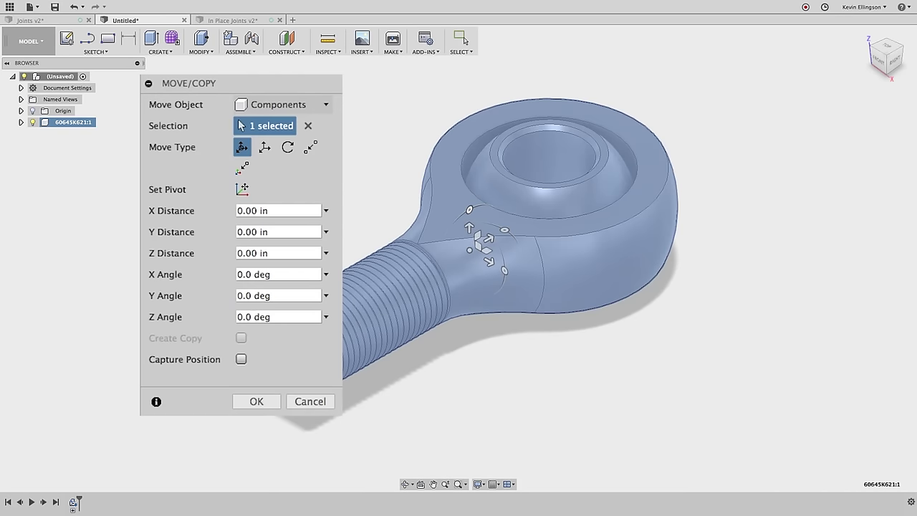
- Confirm the rod end placement and make Body1 its own component named Housing
click(257, 402)
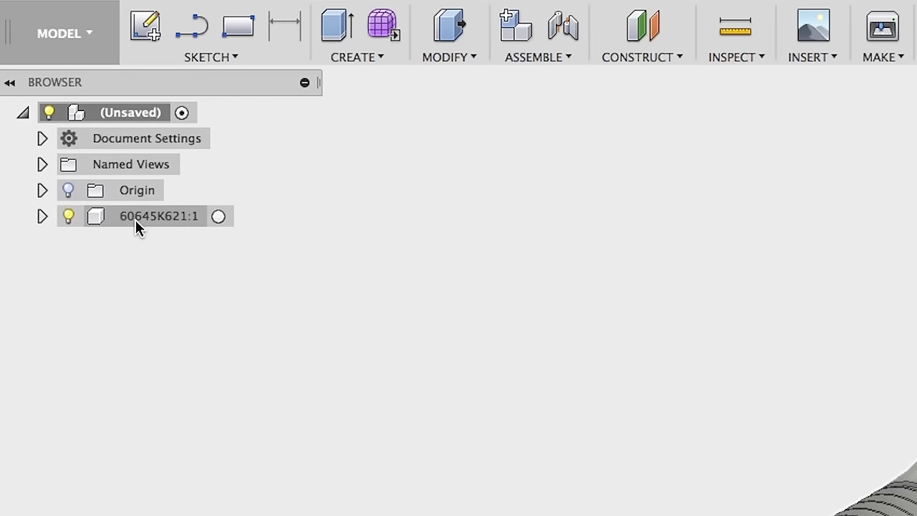
click(41, 217)
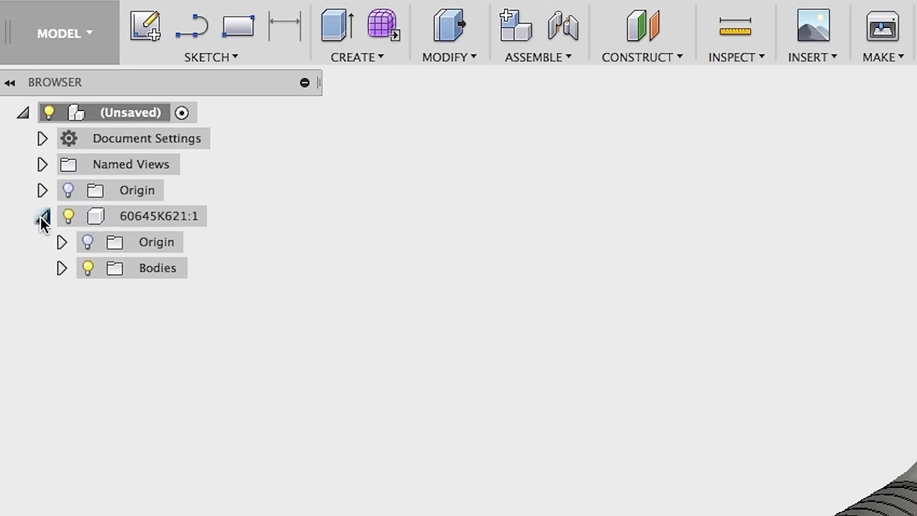
click(61, 267)
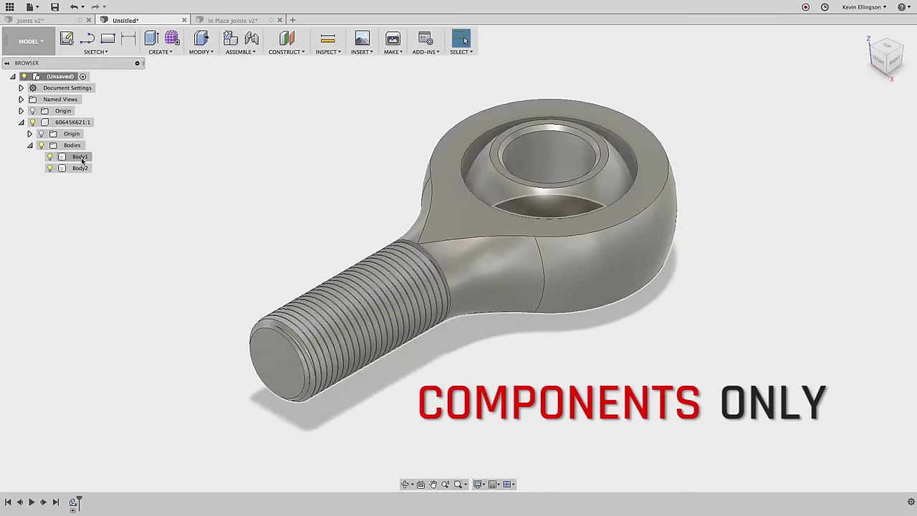
click(111, 200)
right_click(82, 161)
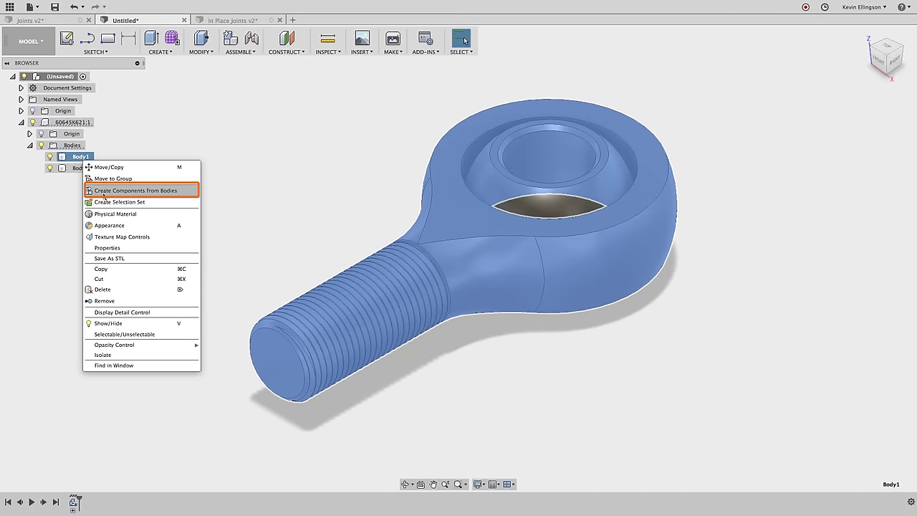
click(103, 191)
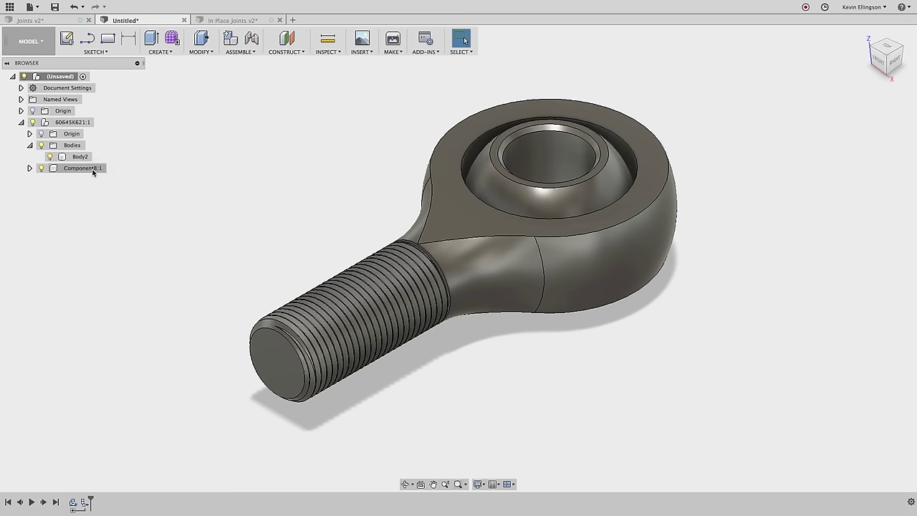
double_click(95, 168)
text(Housing)
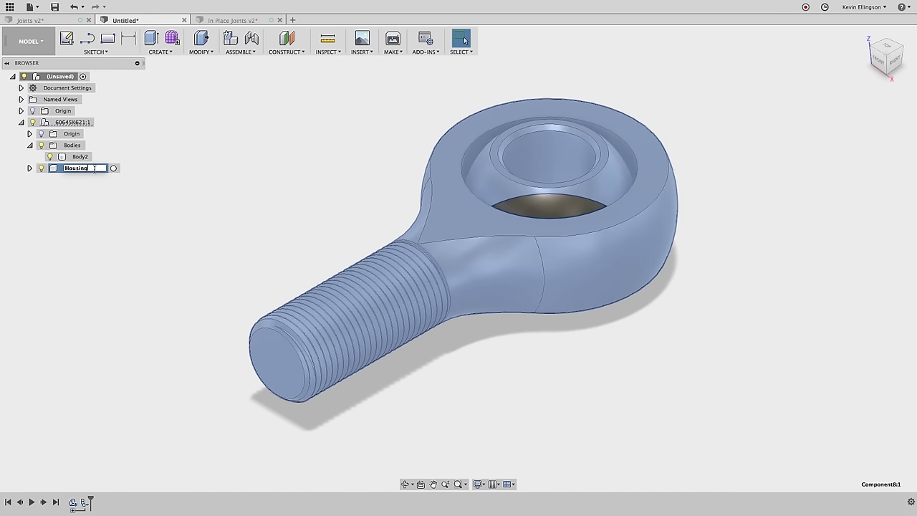
key(Return)
click(87, 206)
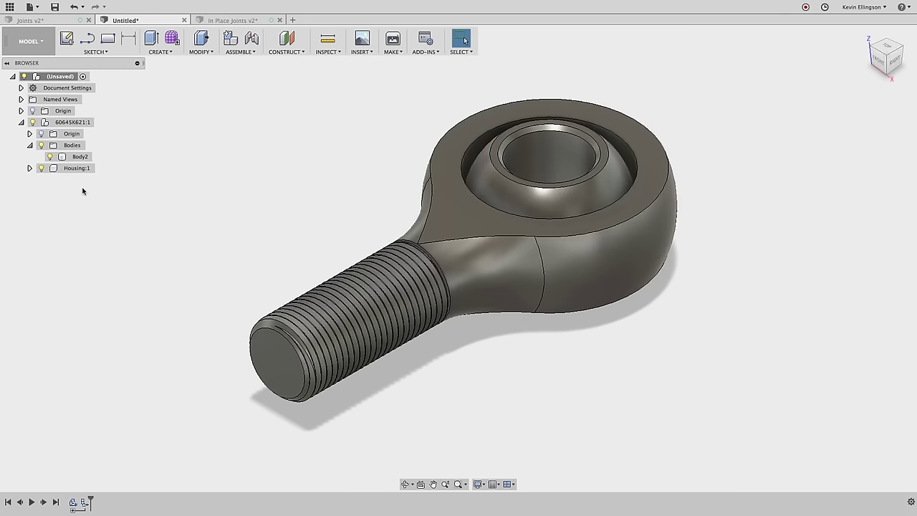
- Make Body2 its own component and rename it Ball
click(80, 157)
right_click(81, 157)
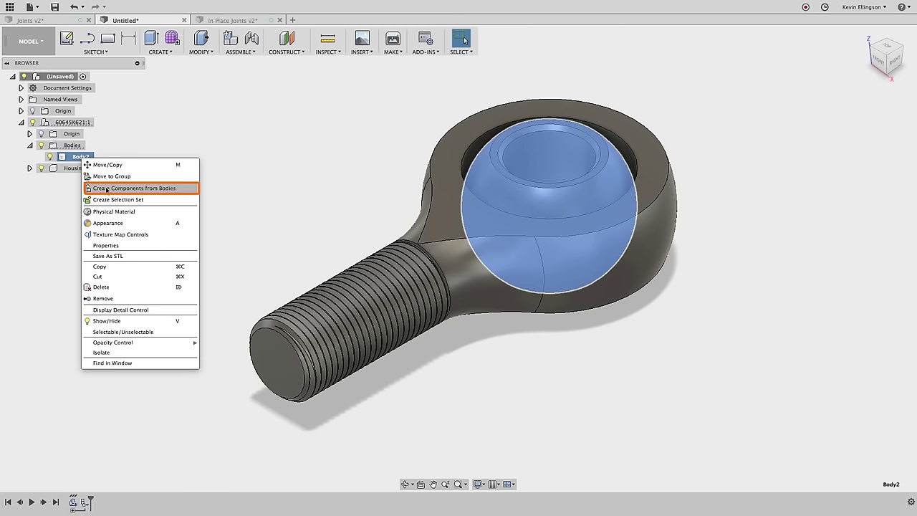
click(106, 187)
double_click(82, 156)
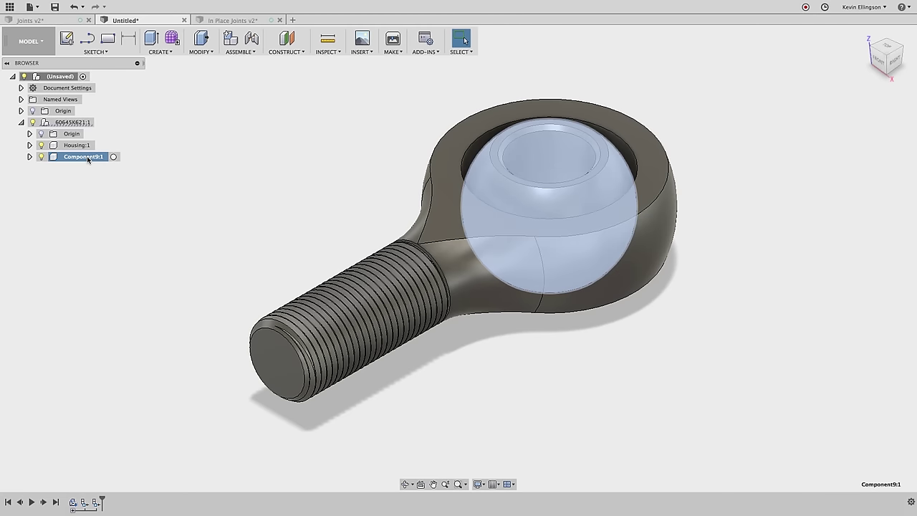
text(B)
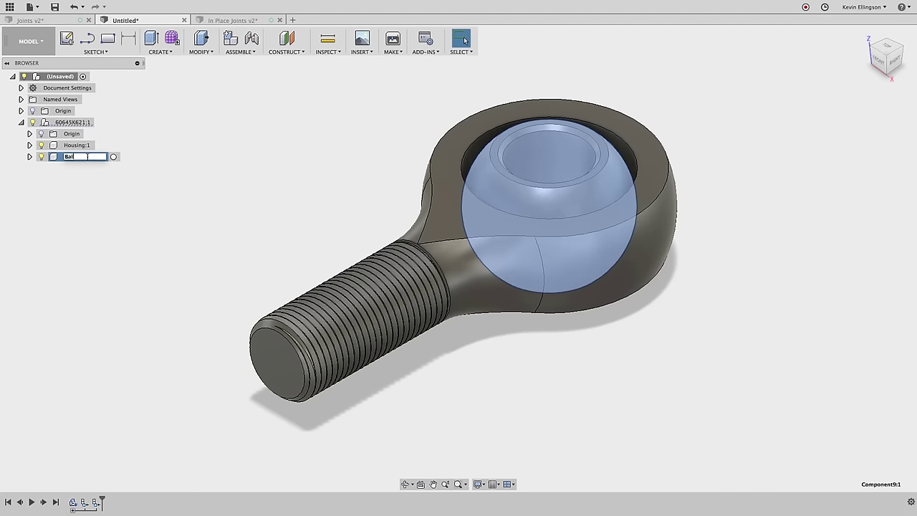
text(all)
key(Return)
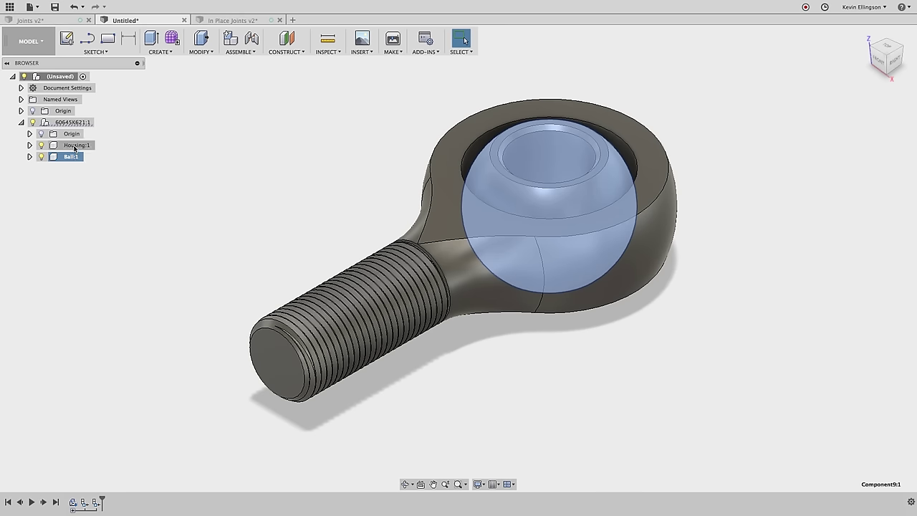
click(87, 217)
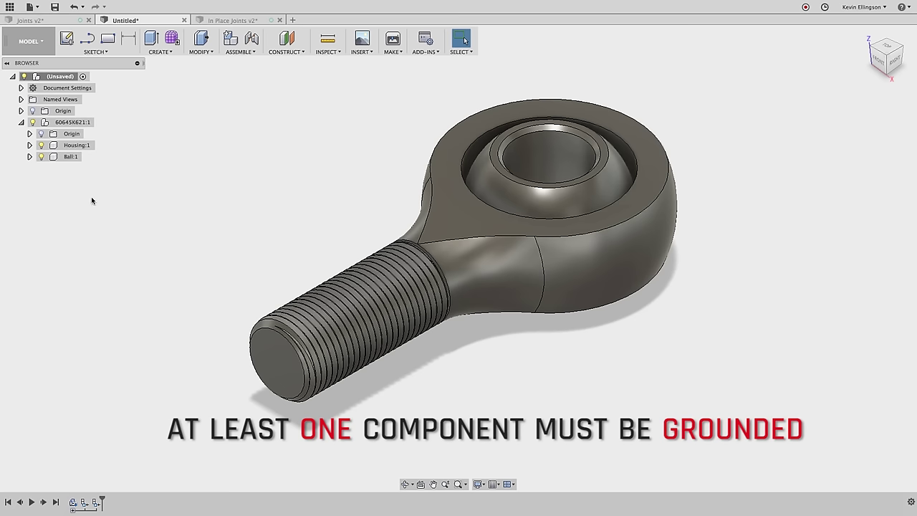
- Ground Housing:1 from its browser context menu
right_click(78, 146)
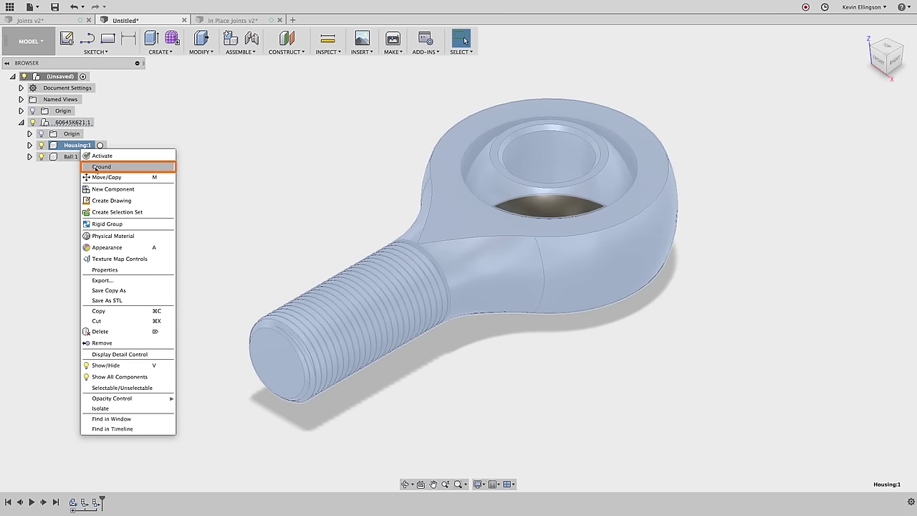
click(96, 167)
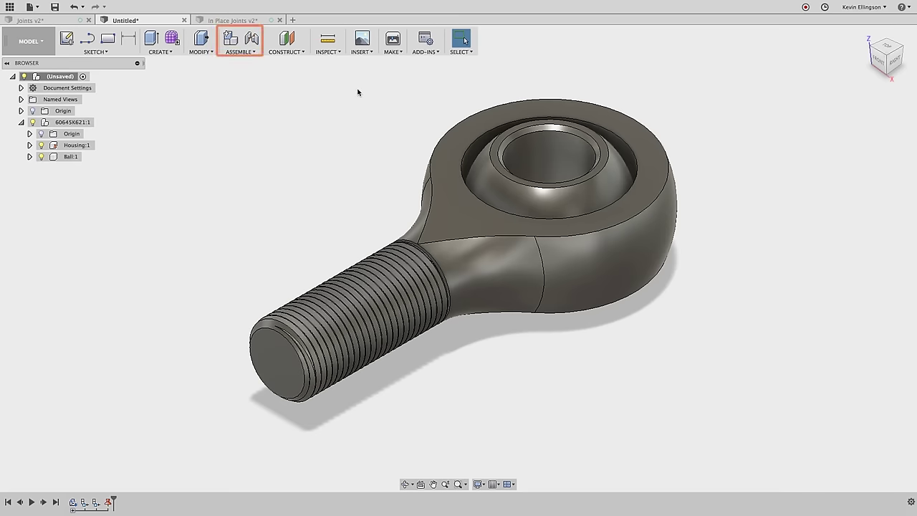
- Set up an as-built joint between Housing and Ball, positioned on the ball
click(255, 51)
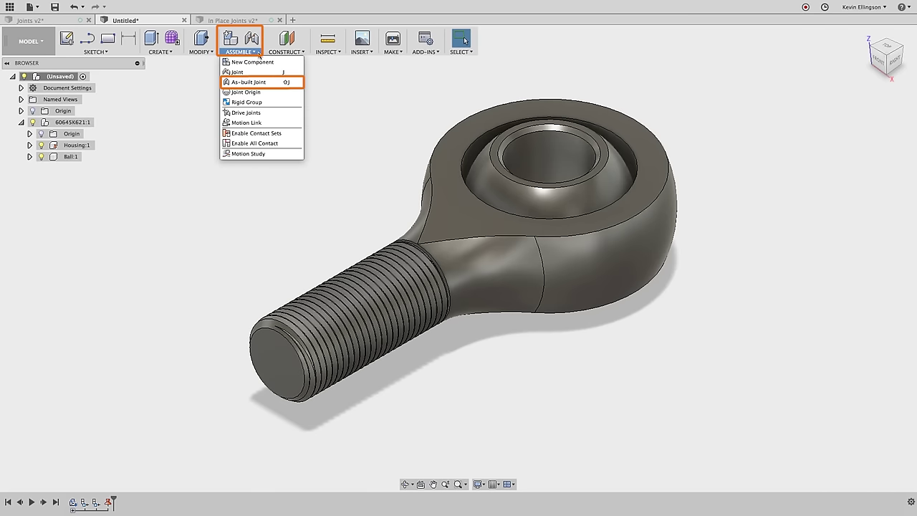
click(257, 83)
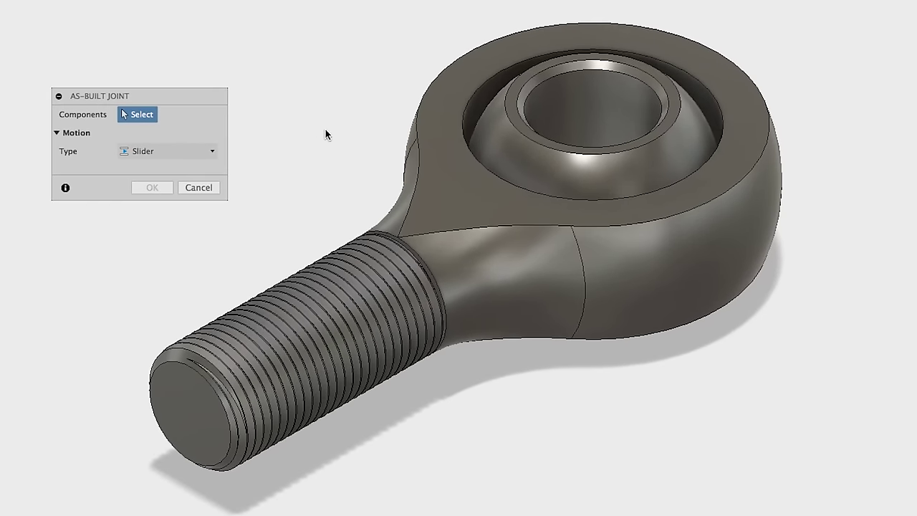
click(425, 173)
click(483, 140)
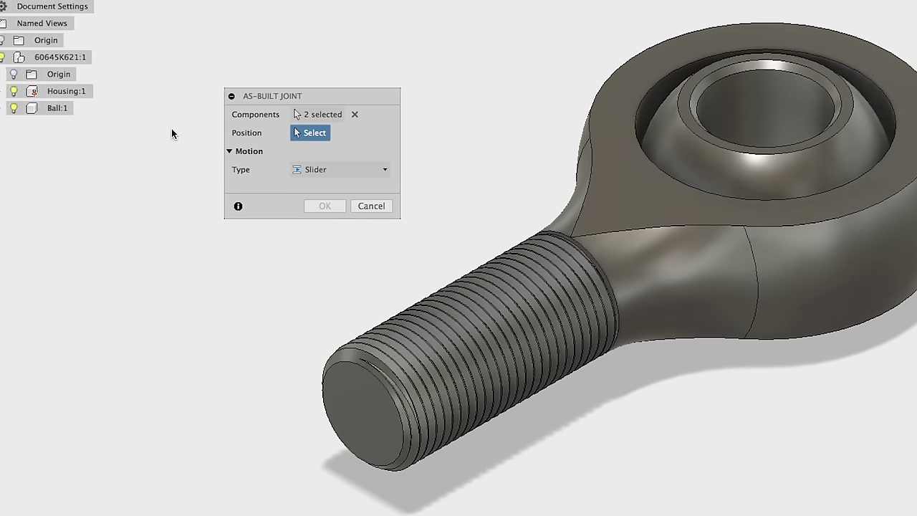
click(46, 91)
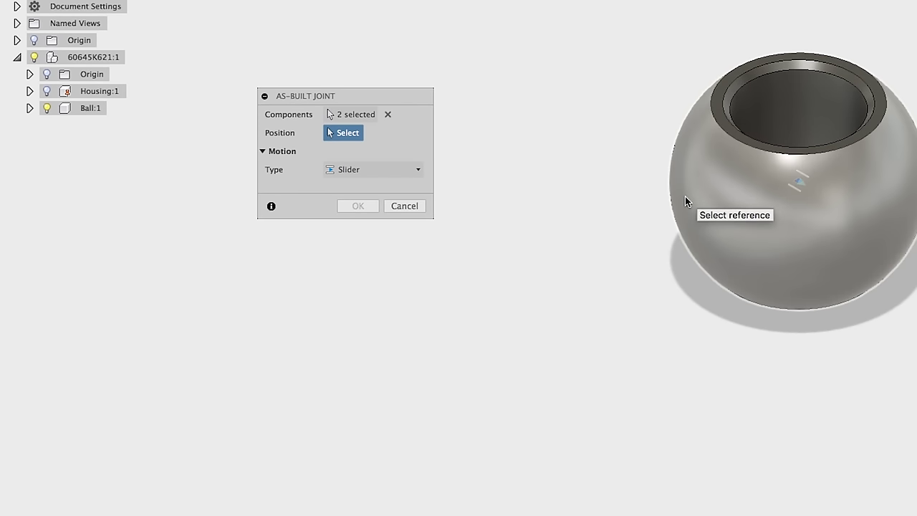
click(685, 197)
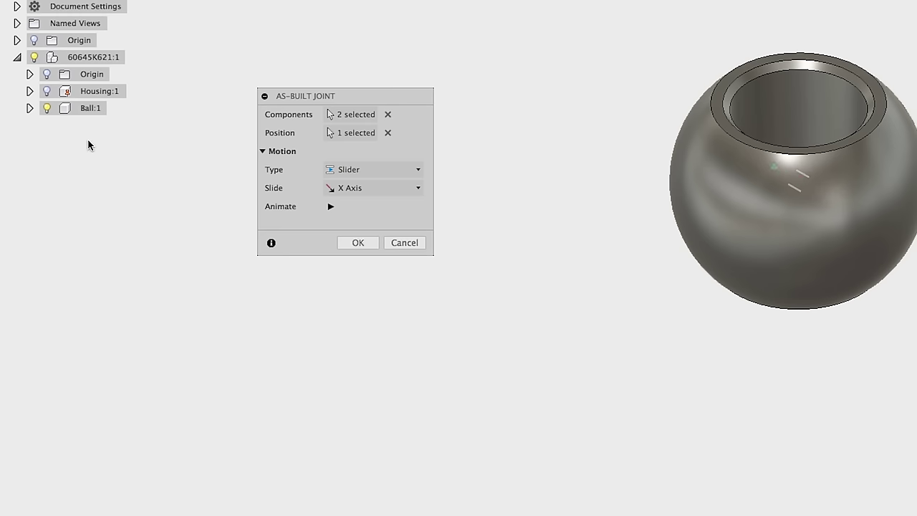
- Set the joint type to Ball, preview the motion, create it, and tilt the ball to test
click(389, 172)
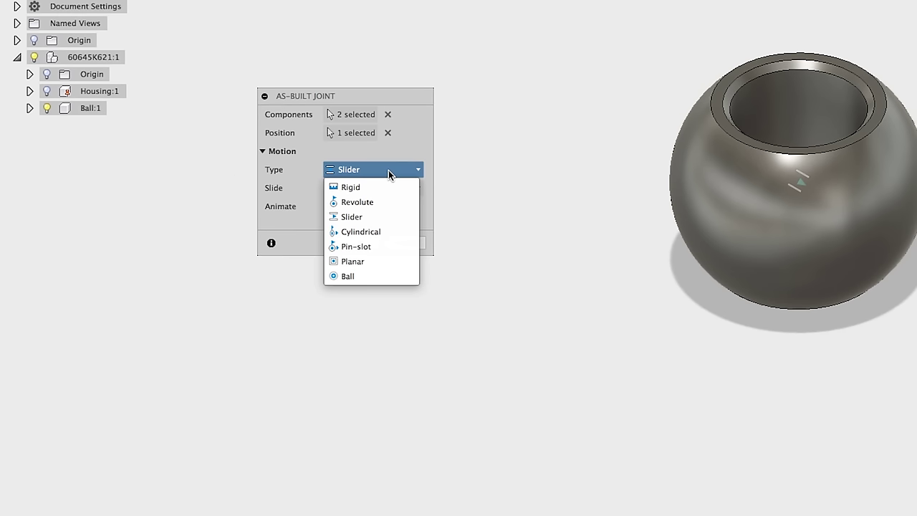
click(377, 277)
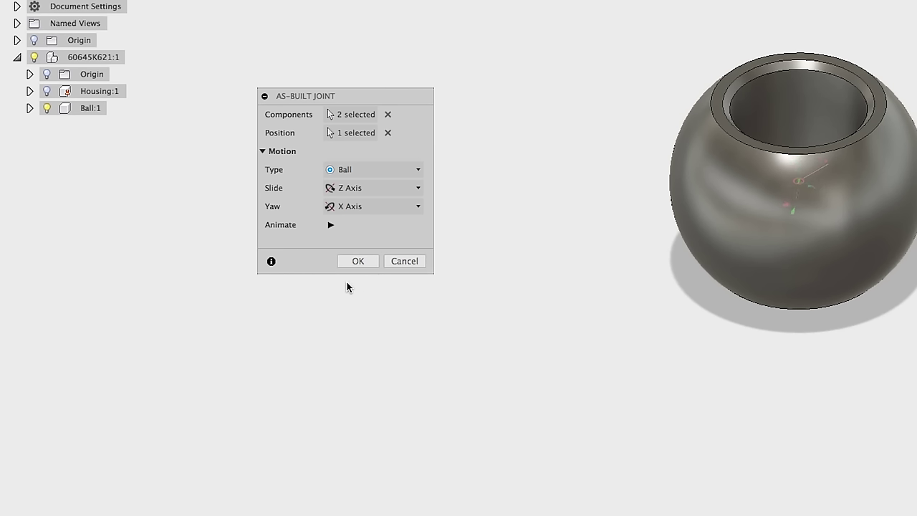
click(47, 91)
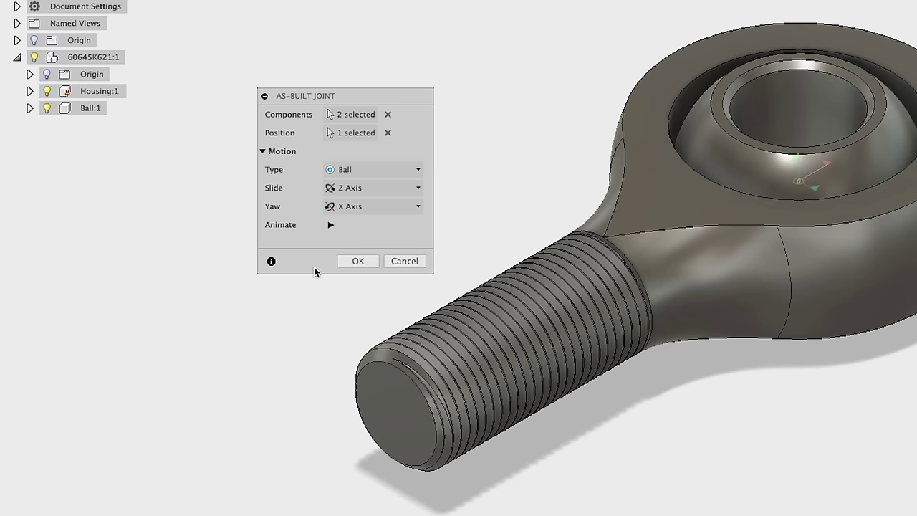
click(330, 225)
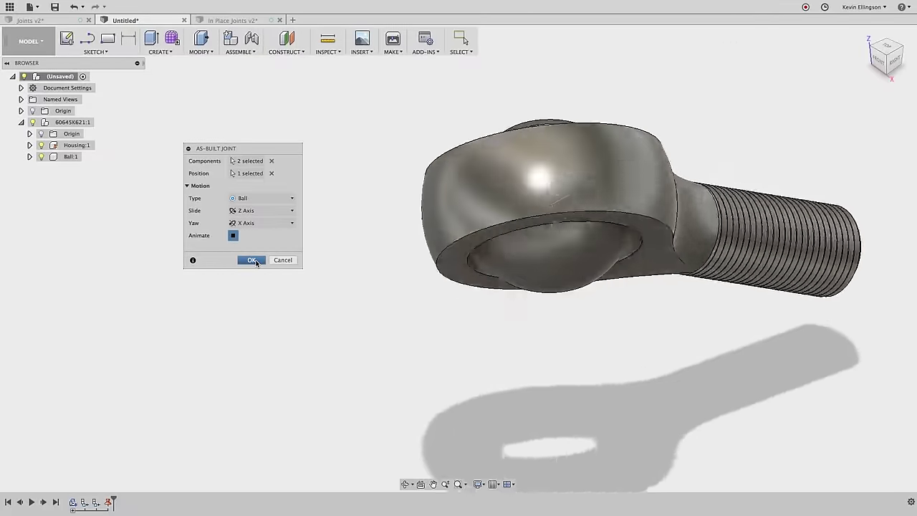
click(252, 260)
drag(555, 208, 604, 174)
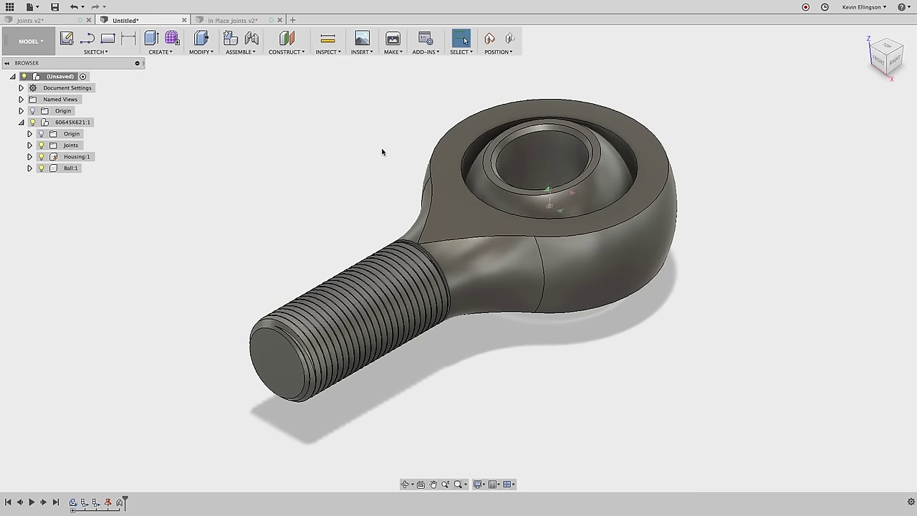
- Revert the ball to its original orientation
click(510, 39)
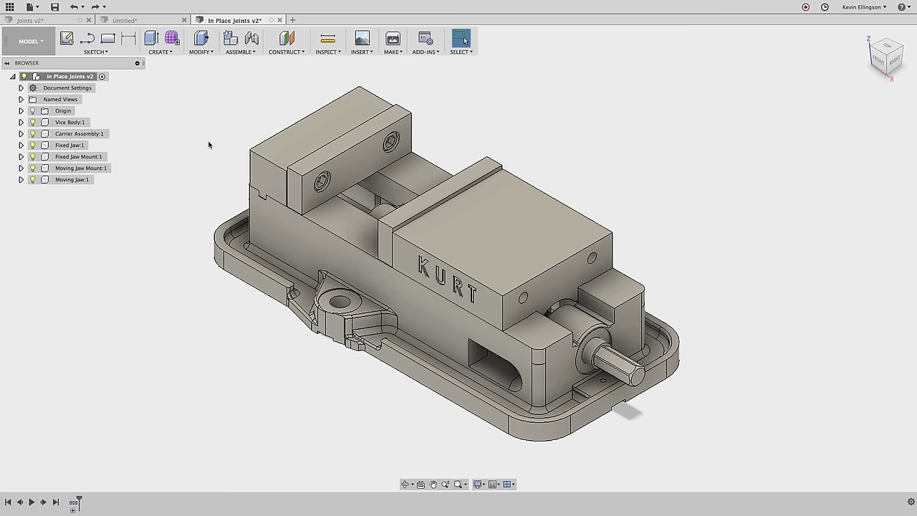
drag(293, 158, 278, 129)
drag(330, 166, 167, 159)
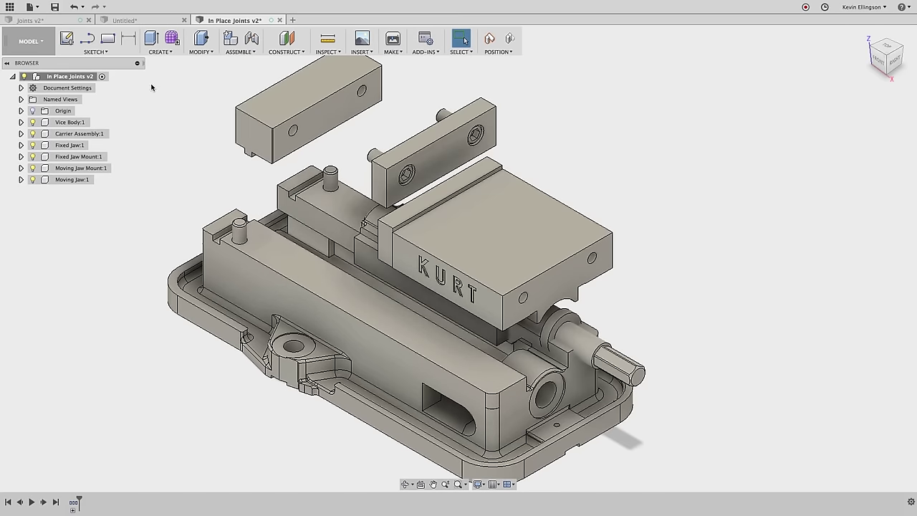
click(74, 7)
click(74, 8)
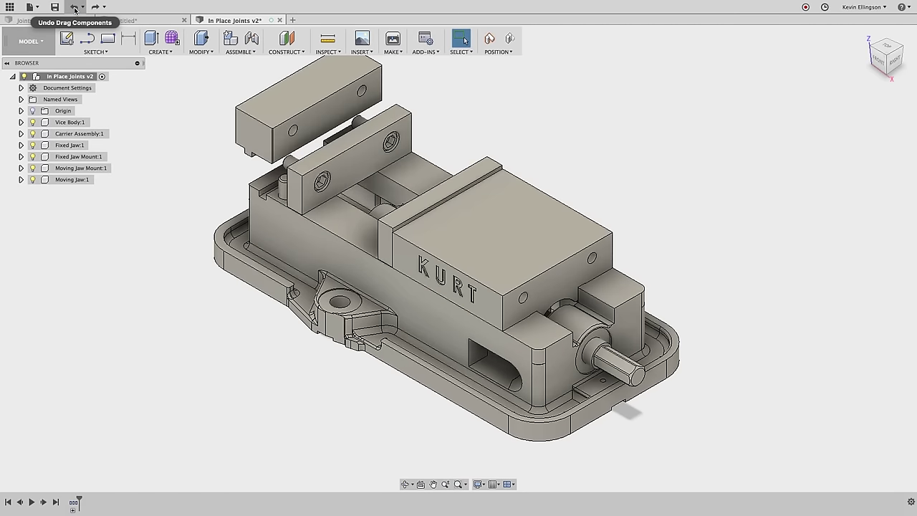
click(73, 7)
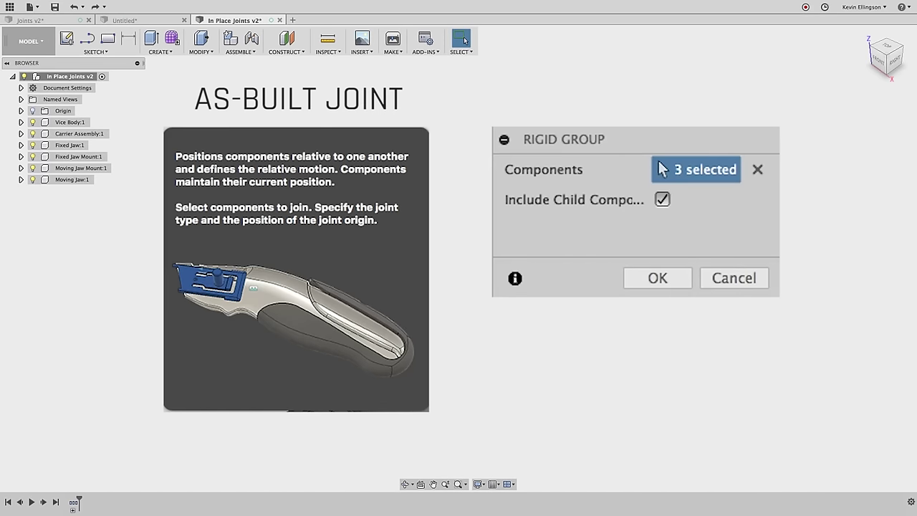
- Ground Vice Body:1 from the Browser so it stays fixed in the vise assembly
click(77, 124)
right_click(77, 123)
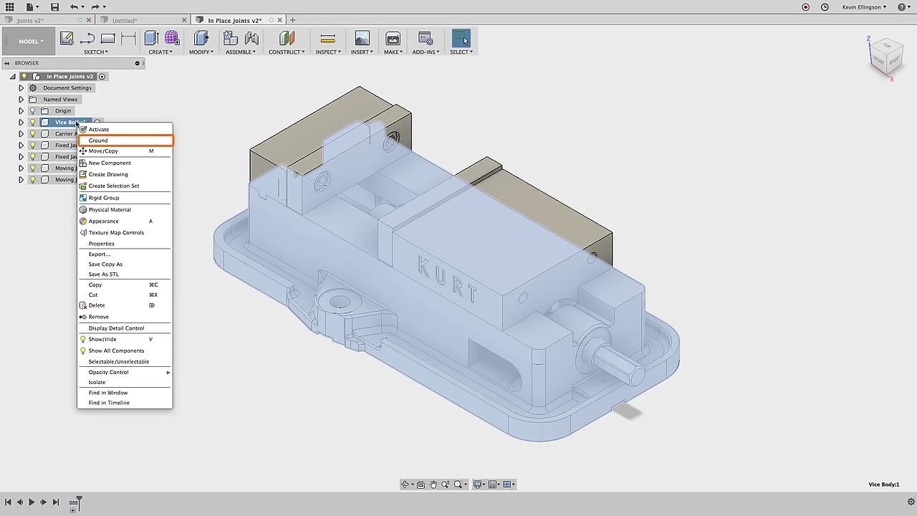
click(104, 140)
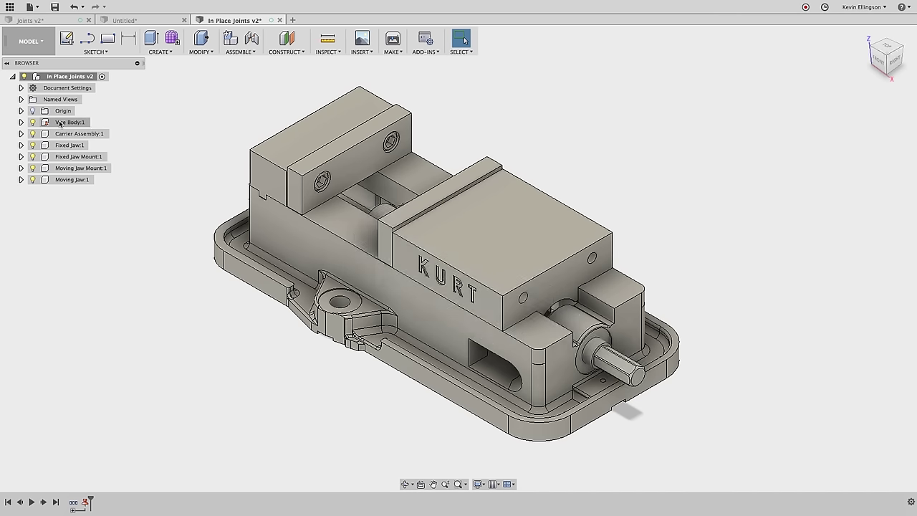
key(ctrl+super)
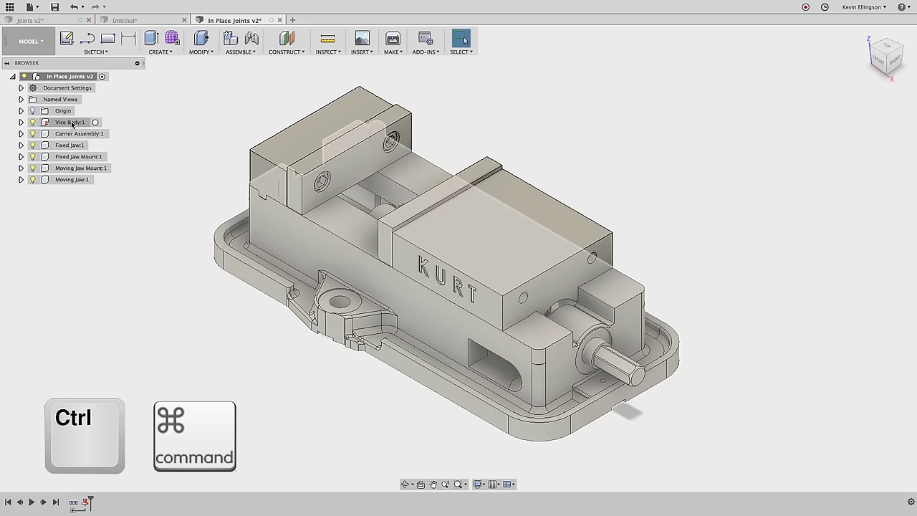
- Lock Vice Body:1, Fixed Jaw:1 and Fixed Jaw Mount:1 into one rigid group
super+click(72, 123)
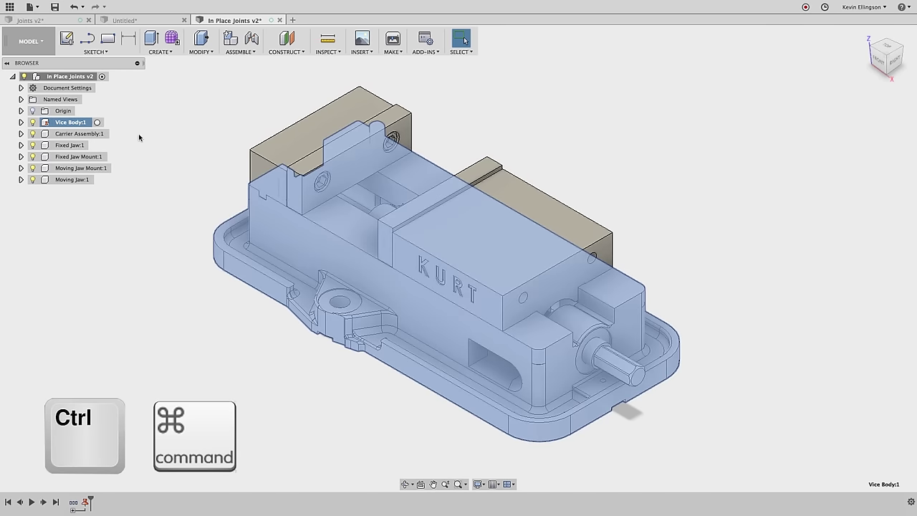
super+click(69, 145)
super+click(90, 157)
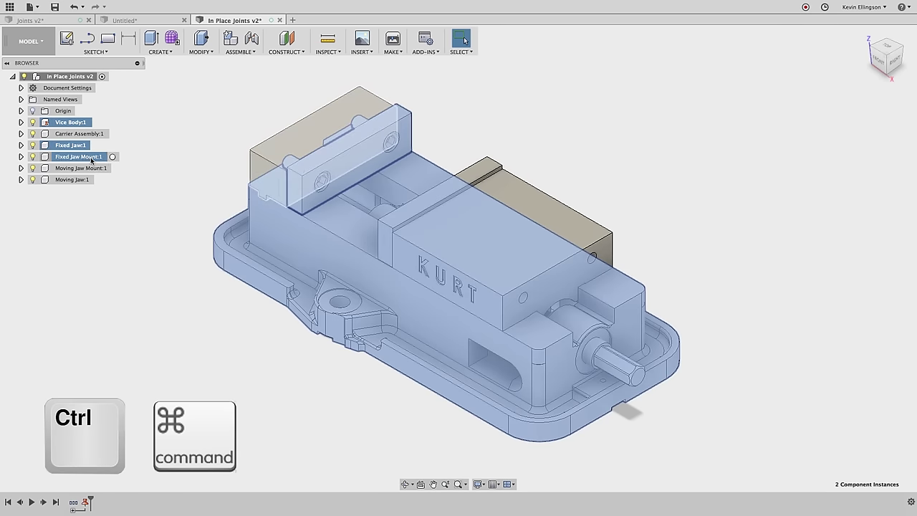
right_click(90, 157)
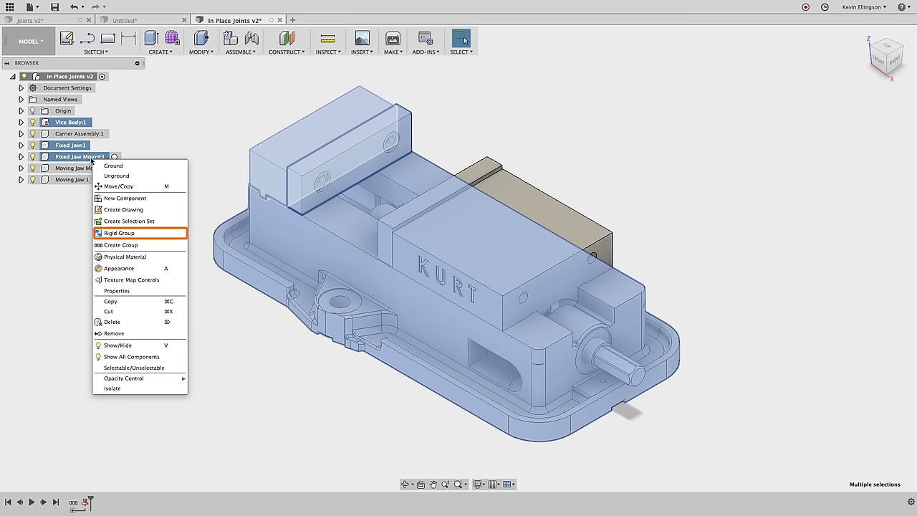
click(134, 233)
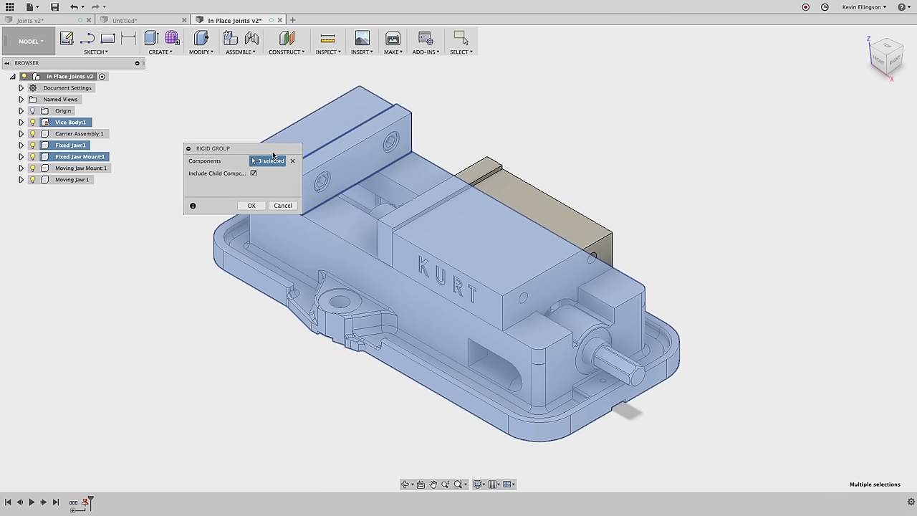
click(251, 206)
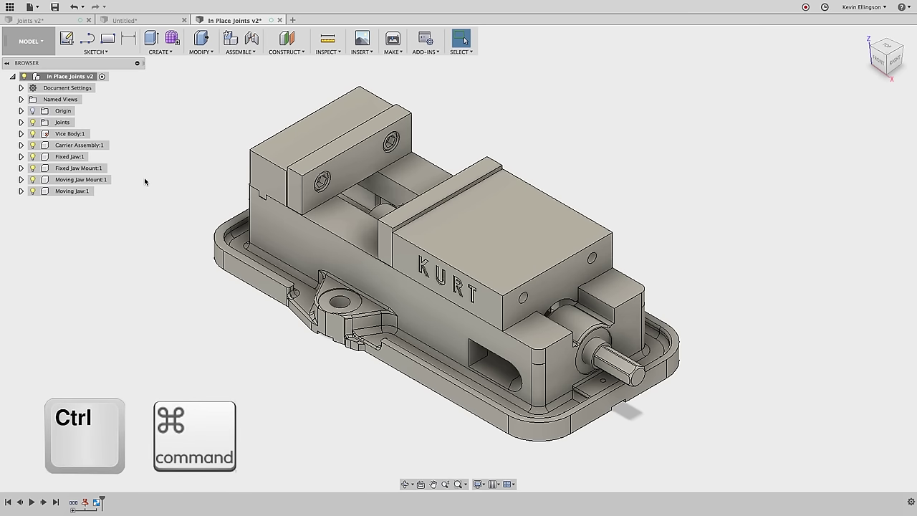
- Lock Moving Jaw Mount:1 and Moving Jaw:1 into a second rigid group
click(83, 179)
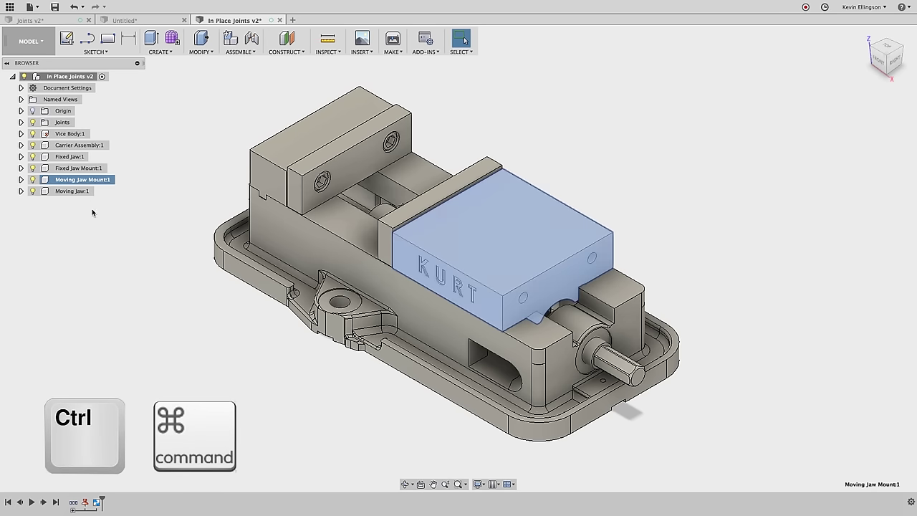
super+click(81, 191)
right_click(82, 195)
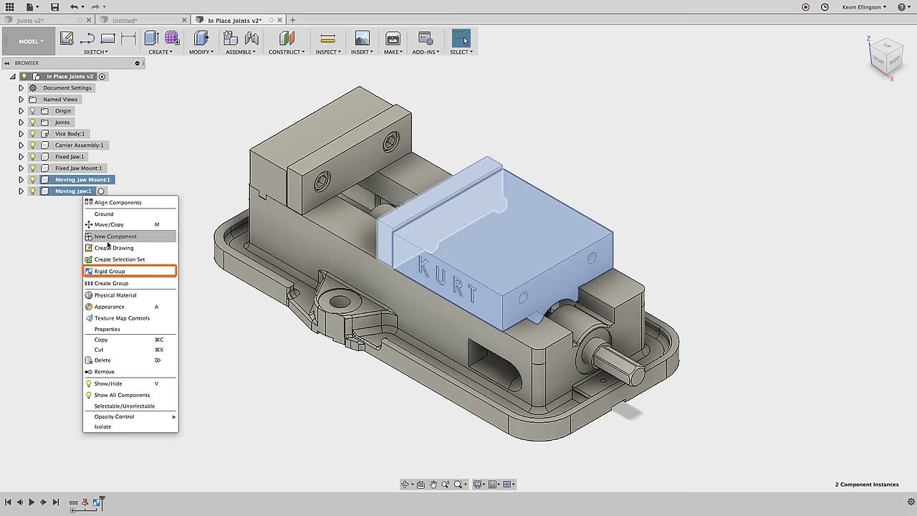
click(109, 269)
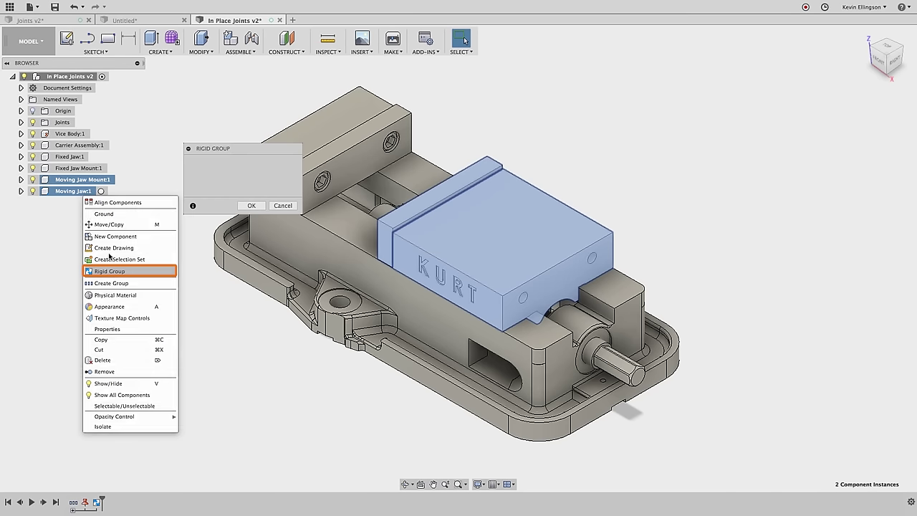
click(251, 206)
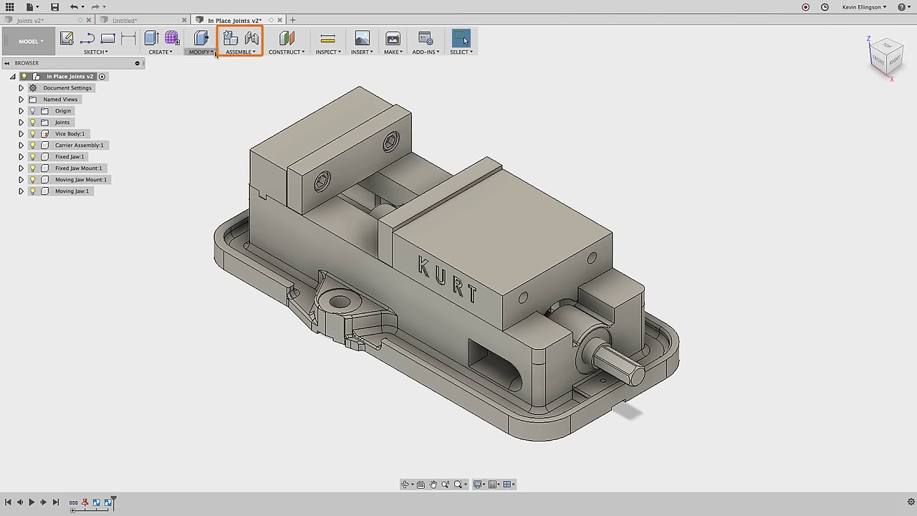
- Start an as-built joint between the moving jaw and vice body, positioned on the jaw's side face
click(239, 53)
click(248, 82)
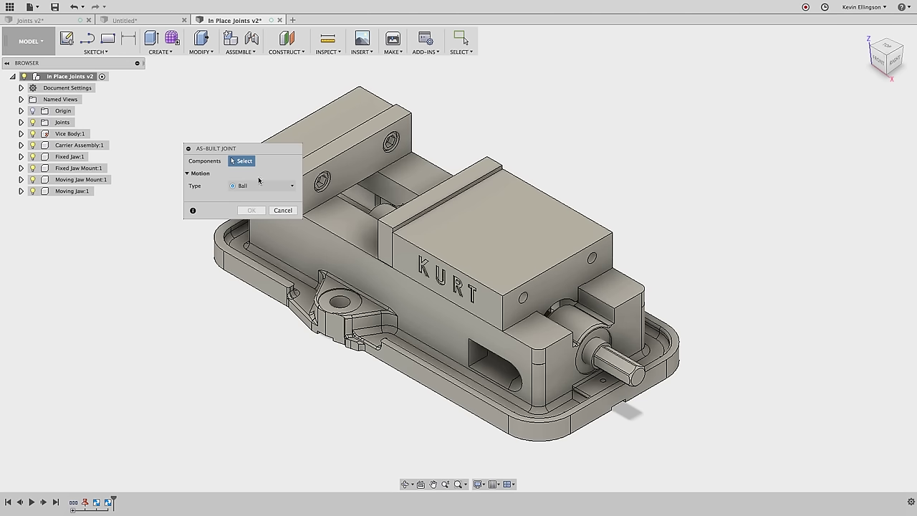
click(408, 213)
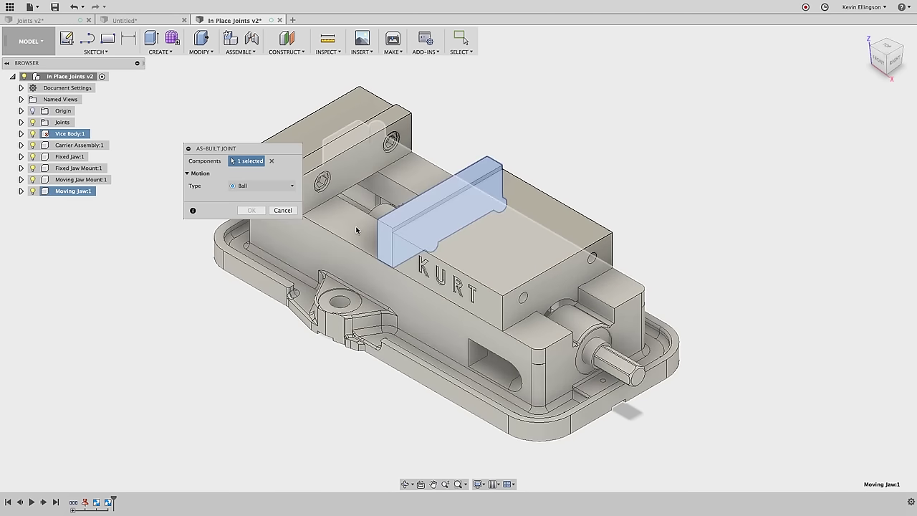
click(344, 229)
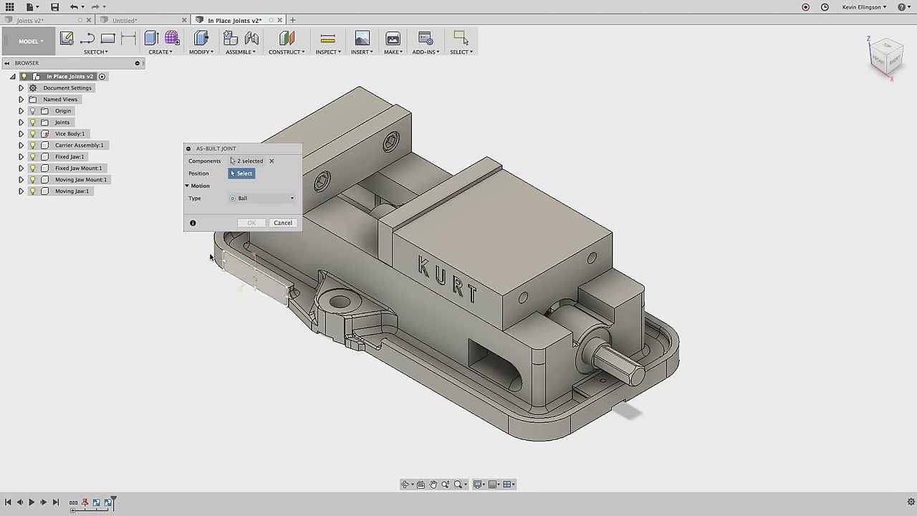
click(351, 230)
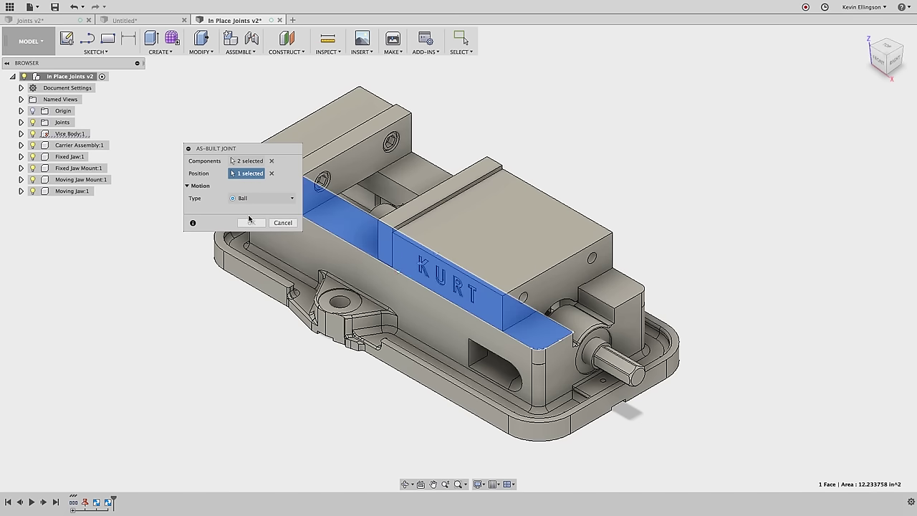
- Make the joint a Slider along the X Axis and confirm it
click(263, 199)
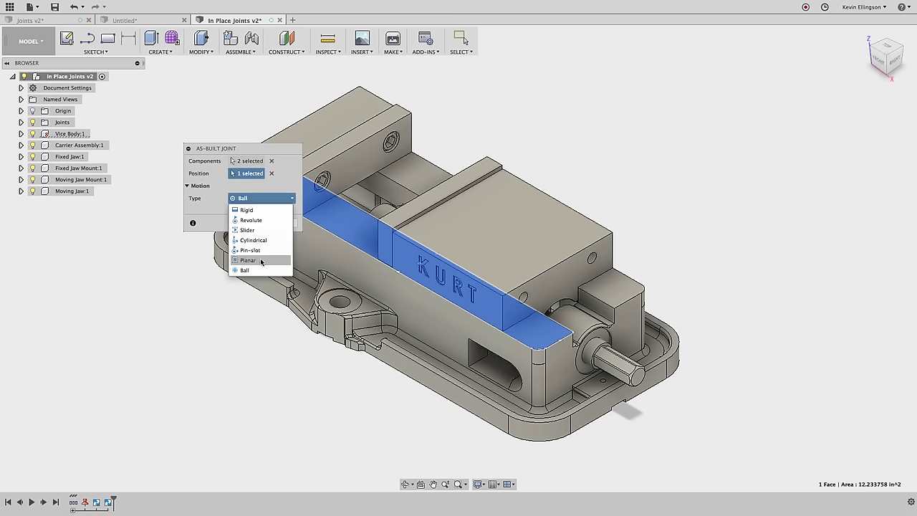
click(265, 230)
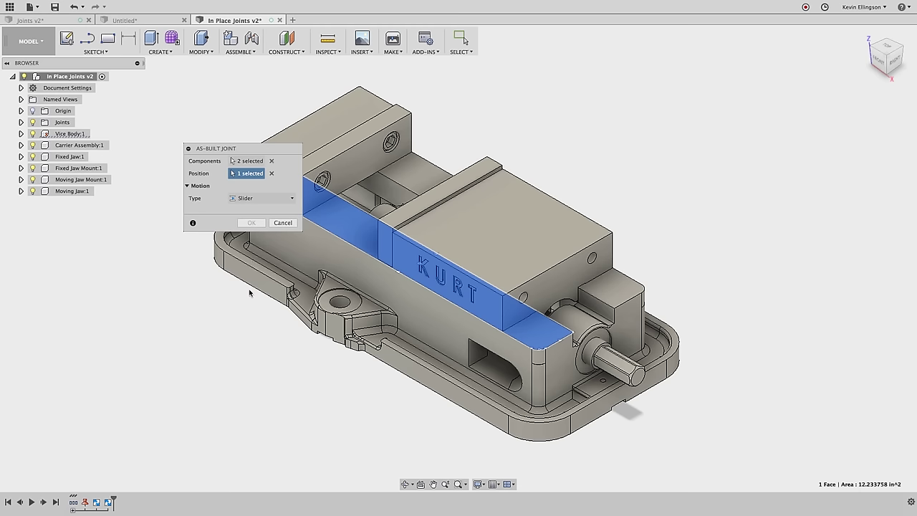
click(371, 230)
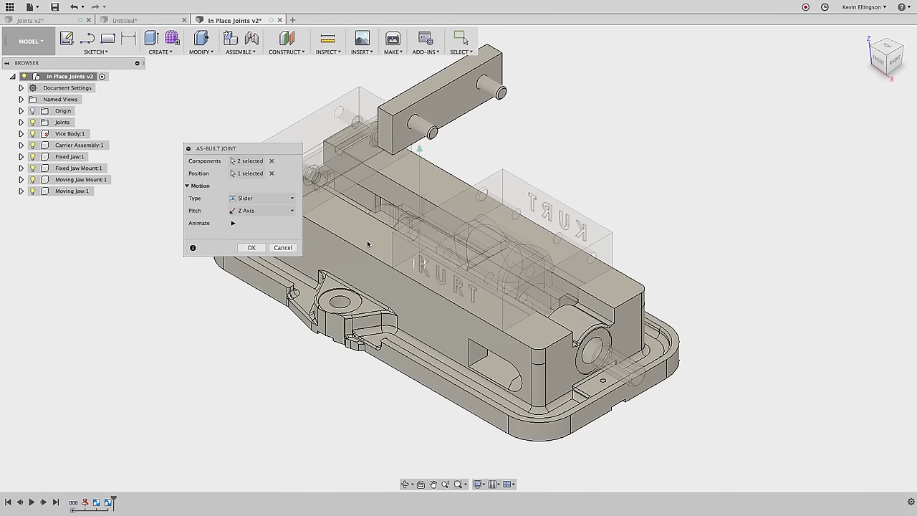
click(271, 210)
click(265, 222)
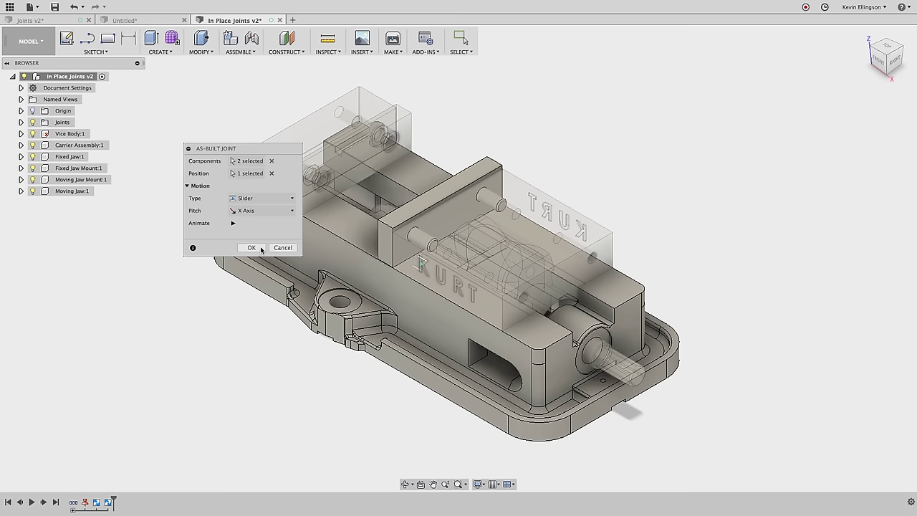
click(261, 249)
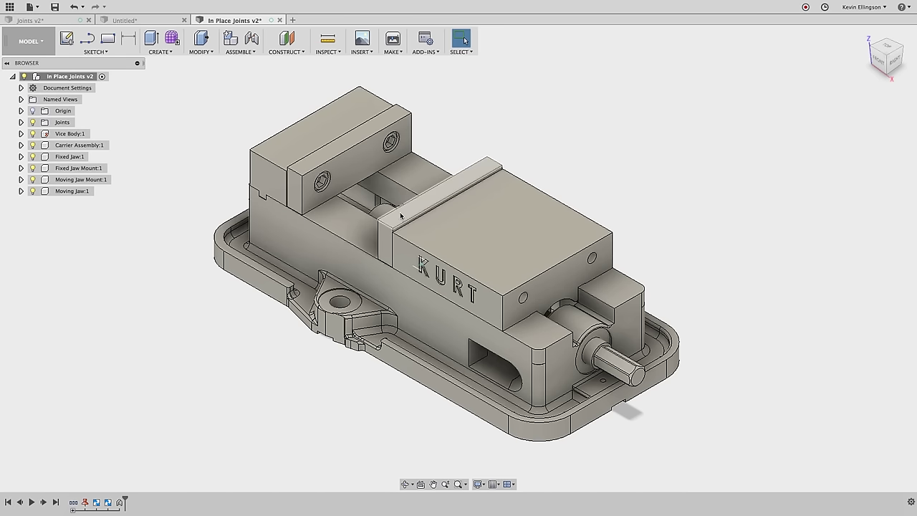
drag(401, 215, 256, 313)
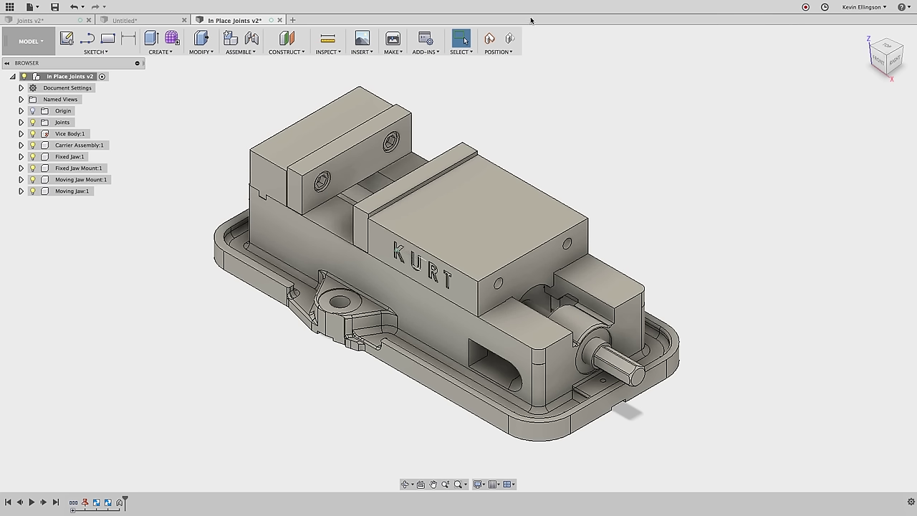
click(510, 38)
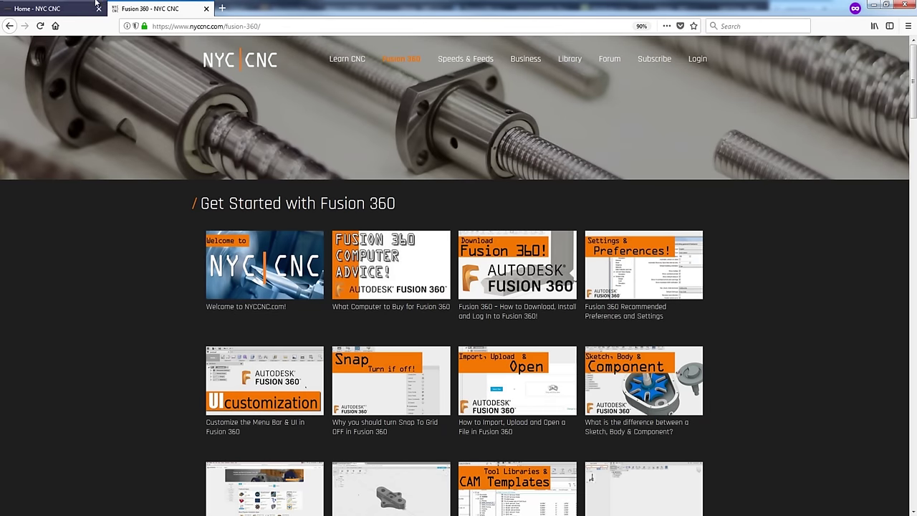
click(68, 7)
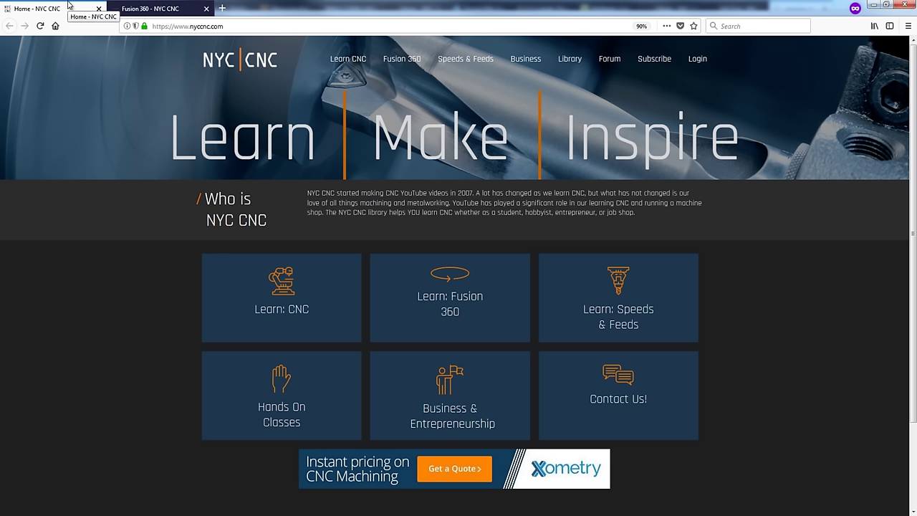
click(154, 10)
mouse_move(412, 63)
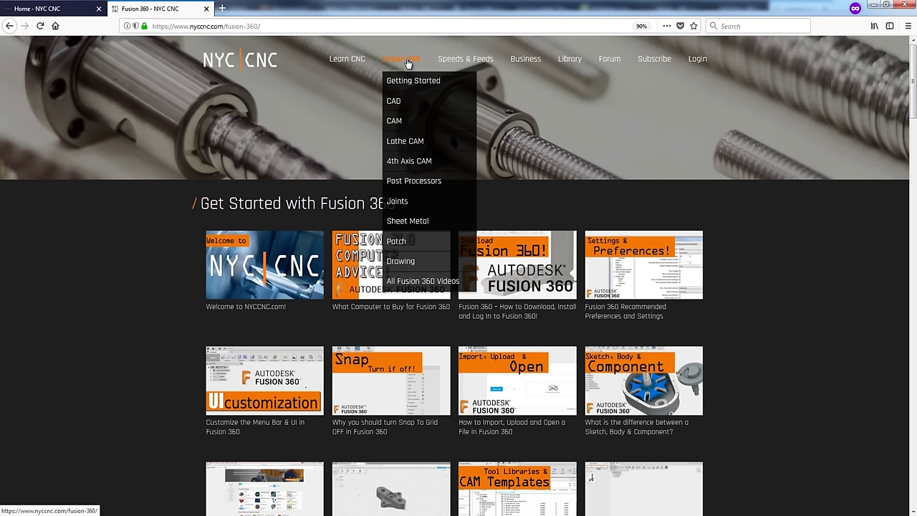